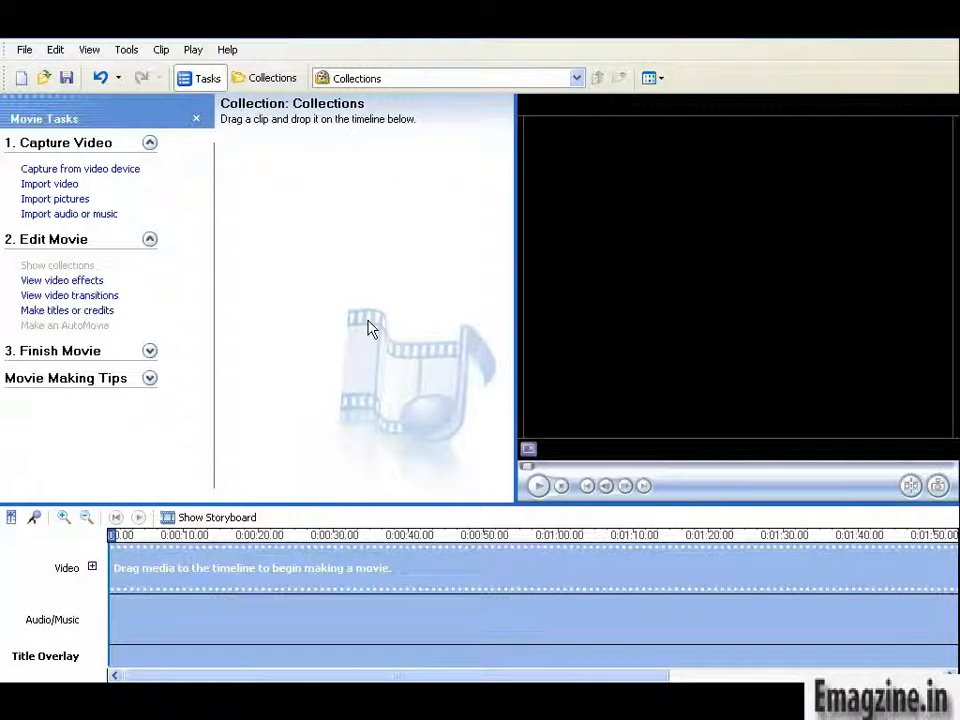
# Step: Import the pictures money-pic1 through money-pic5 from the Pictures for Video folder into the collection
pyautogui.click(23, 50)
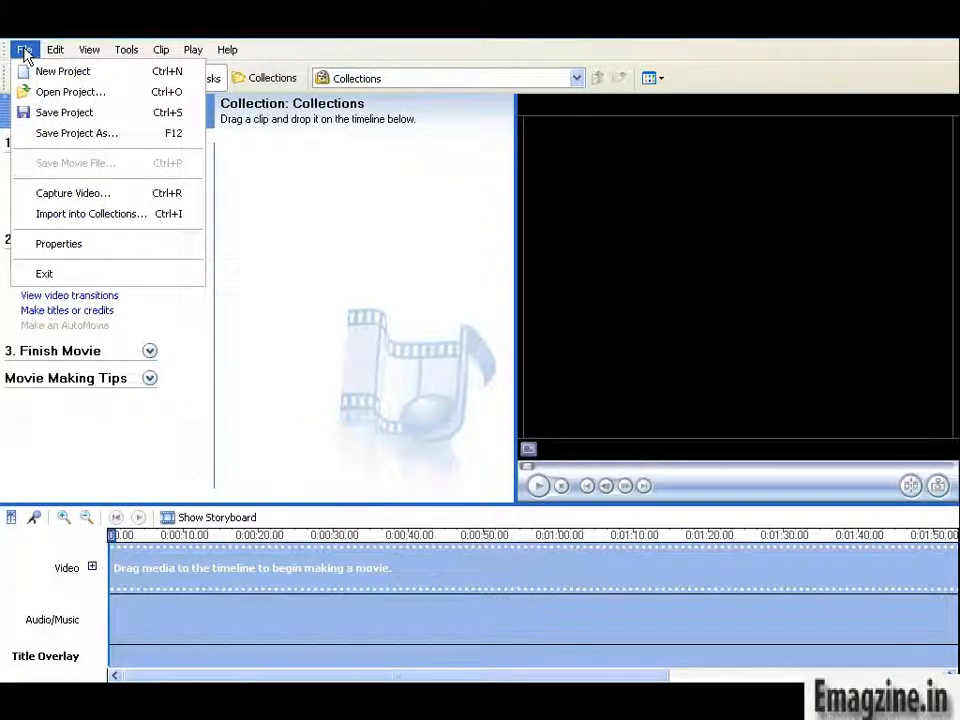
pyautogui.click(97, 222)
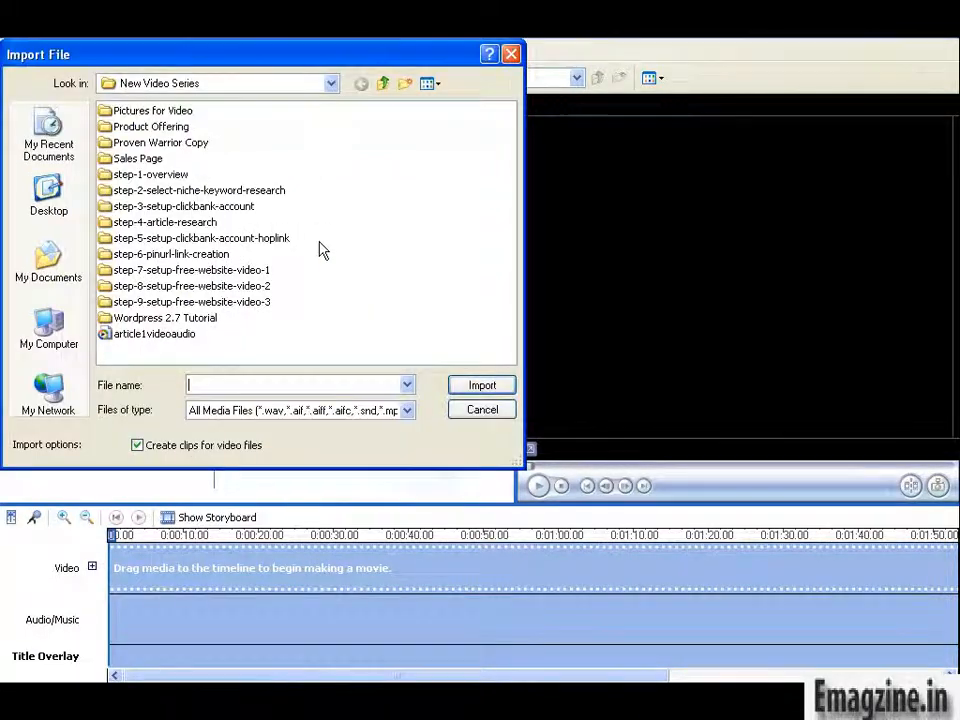
pyautogui.doubleClick(152, 111)
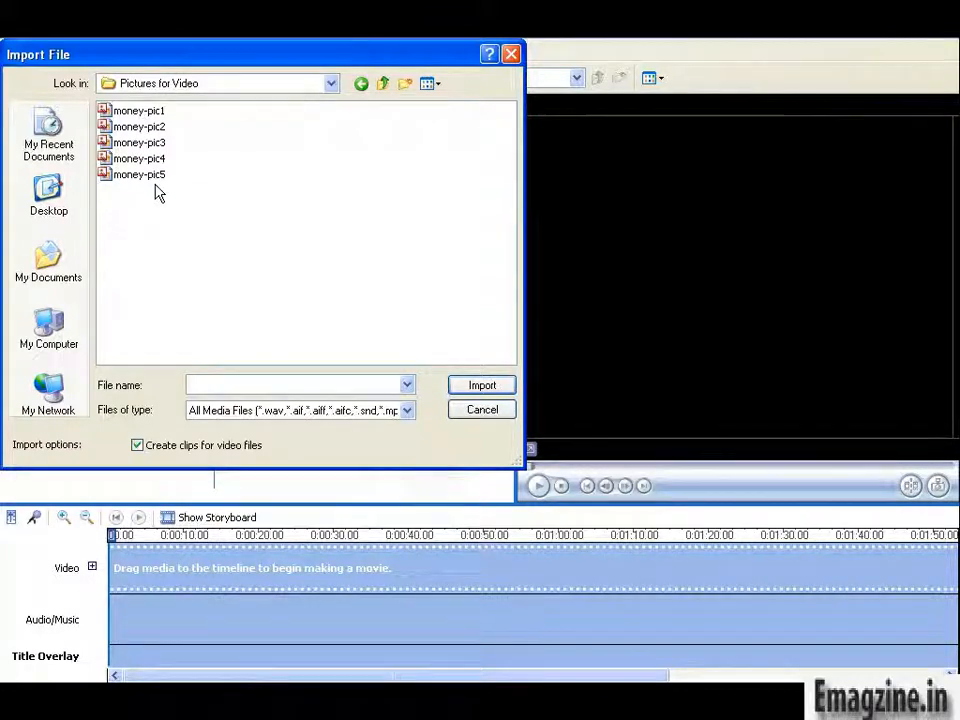
pyautogui.moveTo(155, 195); pyautogui.dragTo(124, 110)
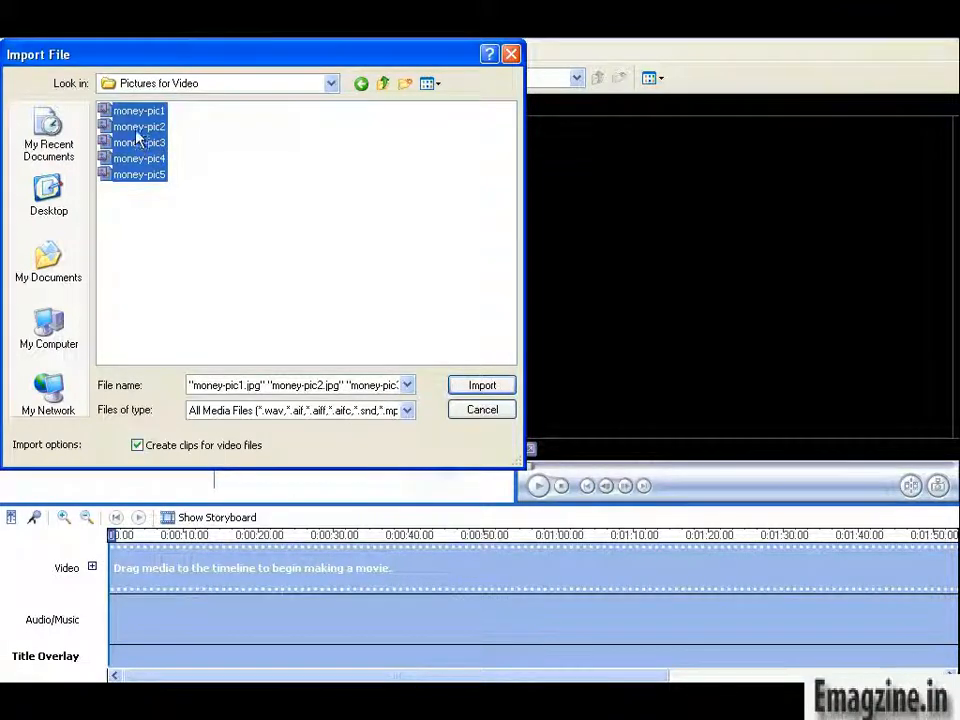
pyautogui.click(475, 387)
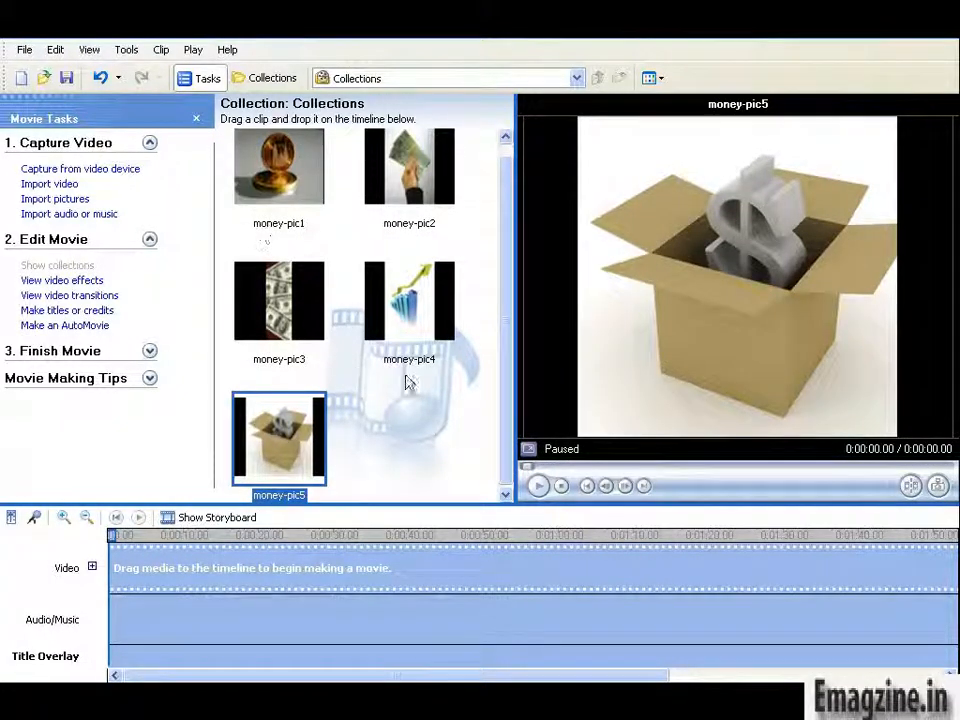
pyautogui.click(408, 411)
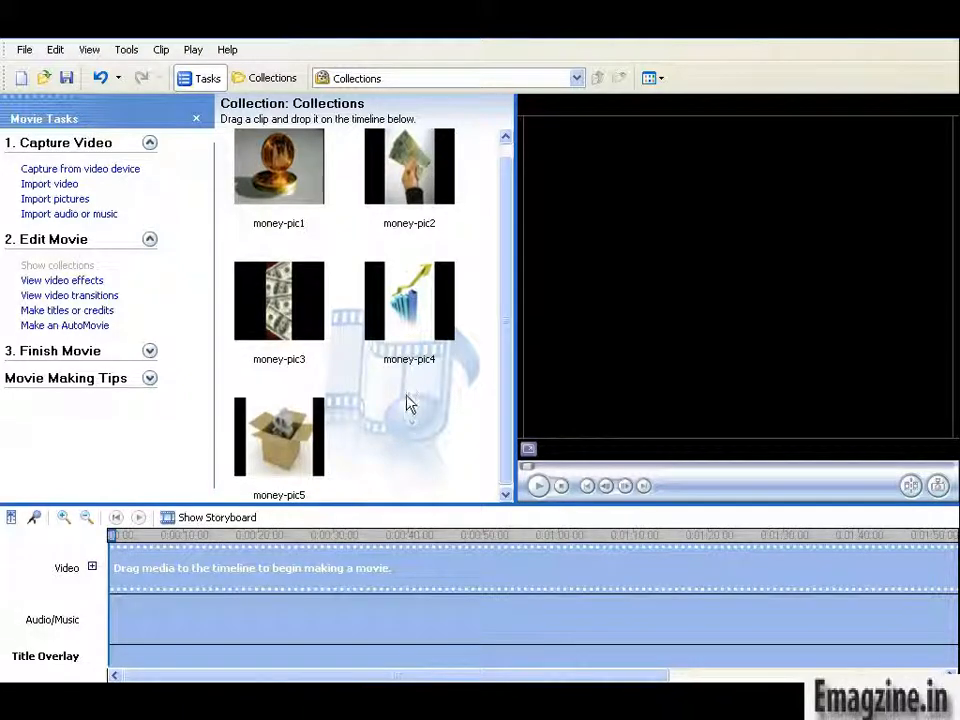
# Step: Import the audio file article1videoaudio from the New Video Series folder into the collection
pyautogui.click(24, 49)
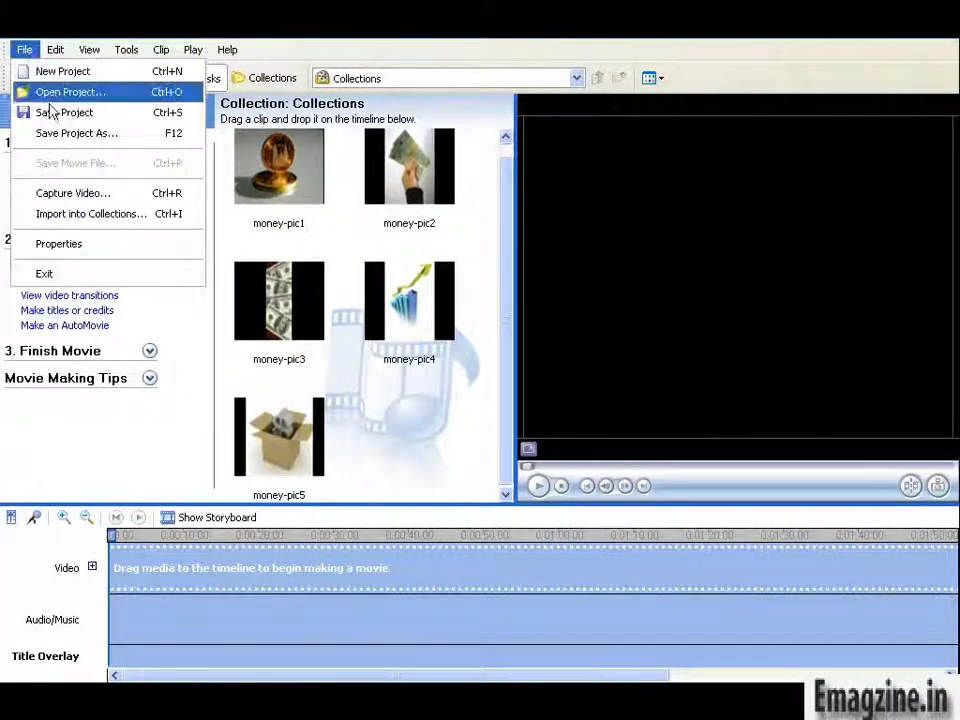
pyautogui.click(94, 215)
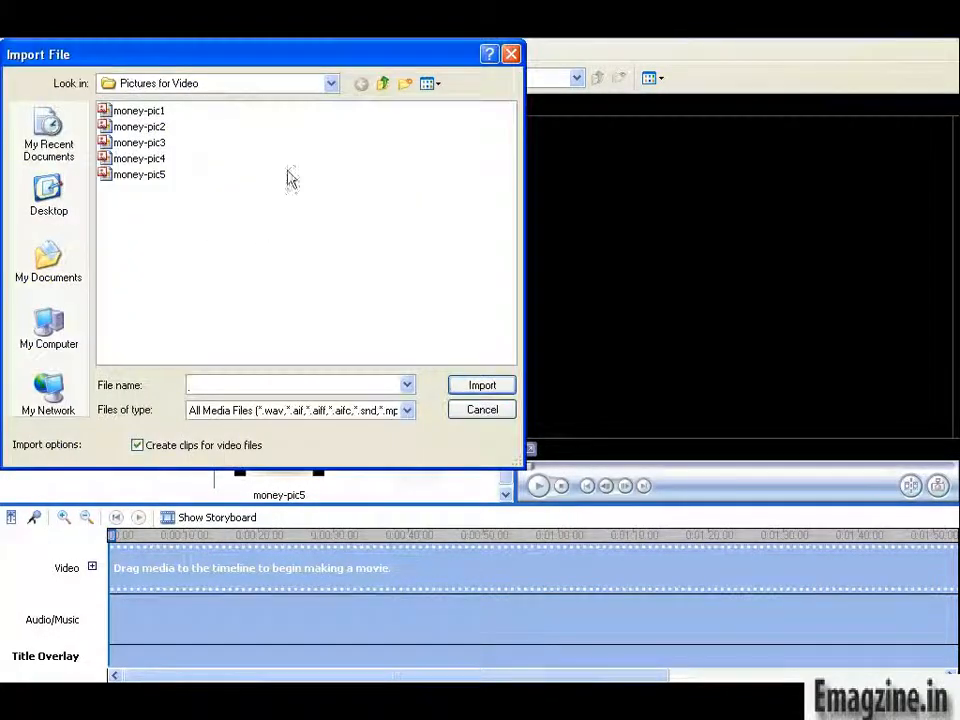
pyautogui.click(383, 84)
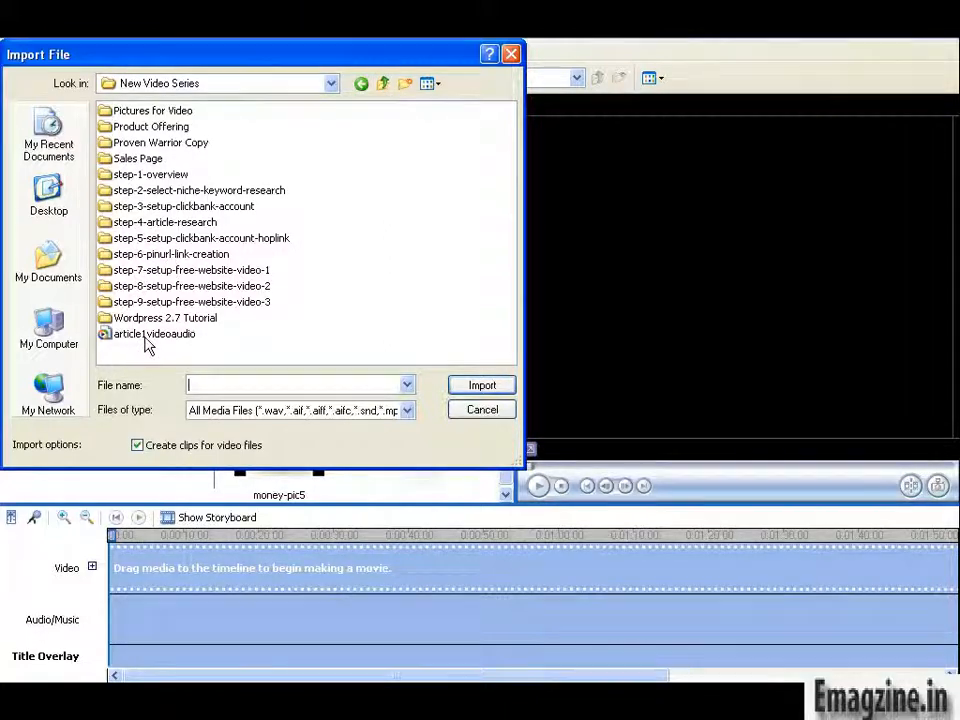
pyautogui.click(147, 338)
pyautogui.click(482, 386)
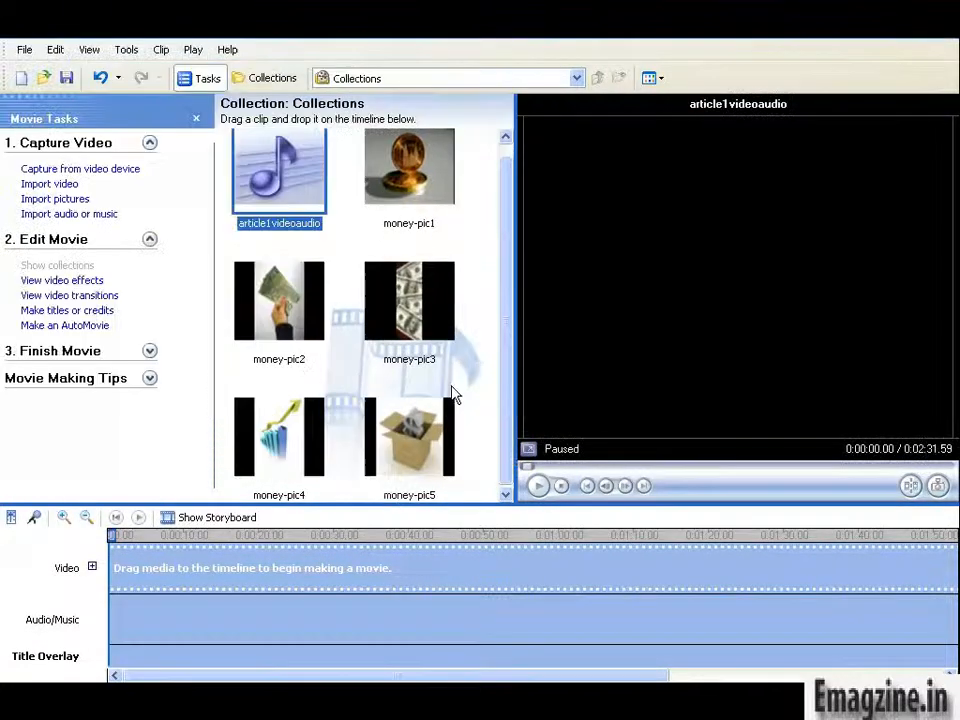
pyautogui.click(490, 218)
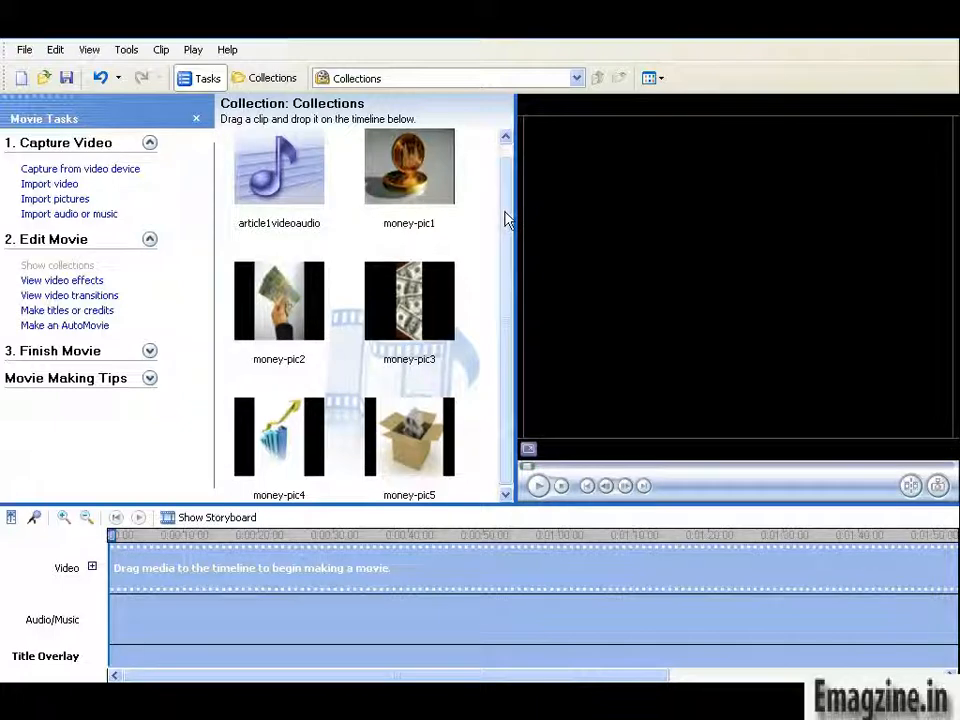
# Step: Place the article1videoaudio clip at the start of the timeline's Audio/Music track
pyautogui.moveTo(508, 216); pyautogui.dragTo(507, 190)
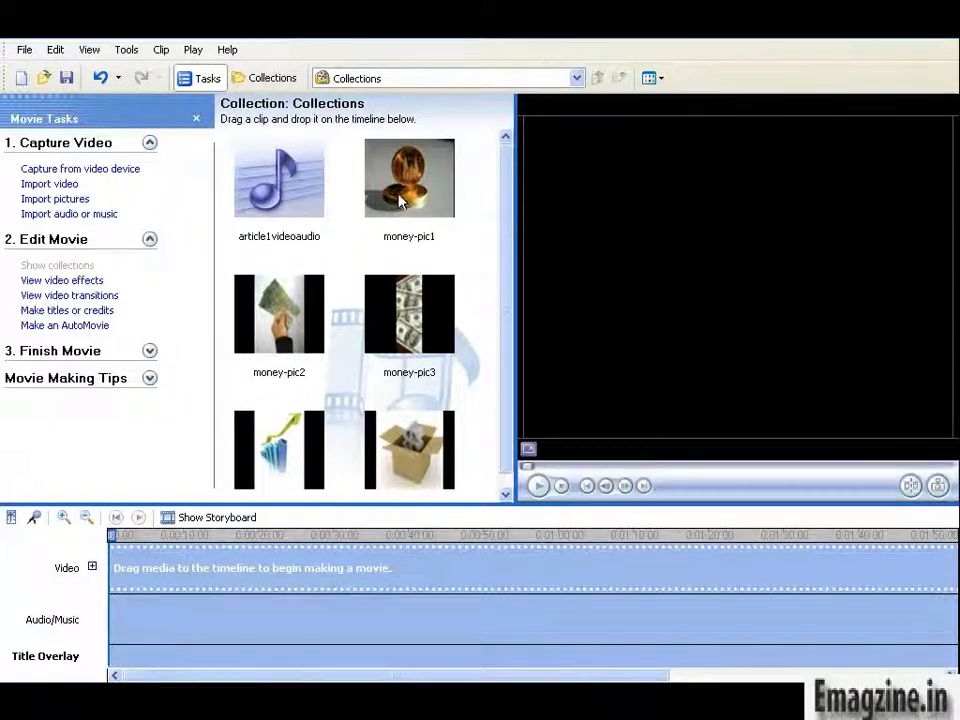
pyautogui.click(293, 191)
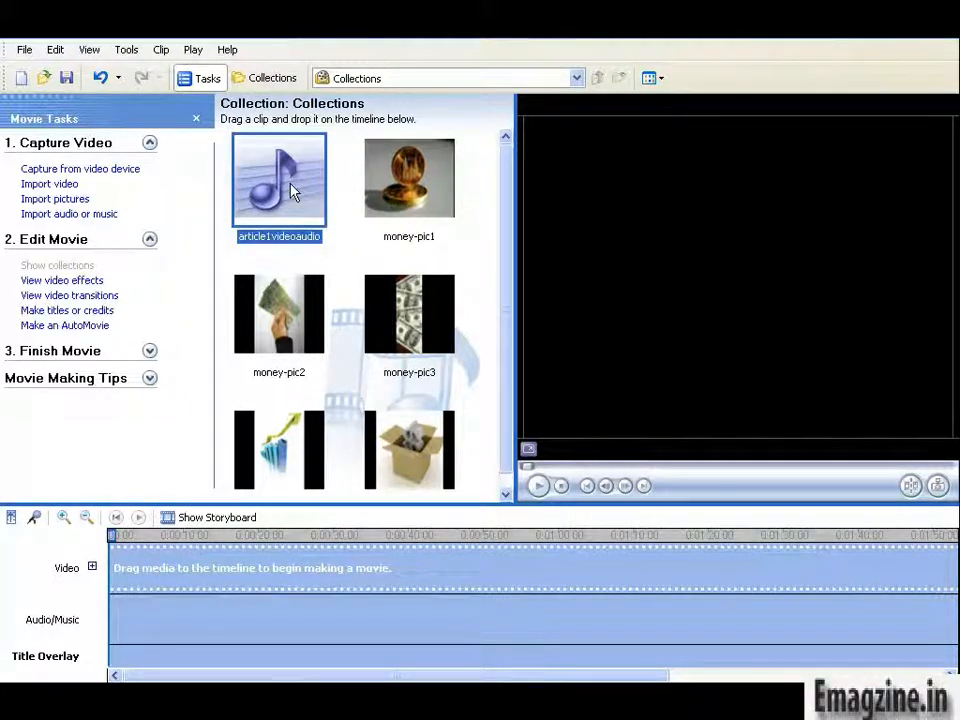
pyautogui.moveTo(293, 191); pyautogui.dragTo(116, 622)
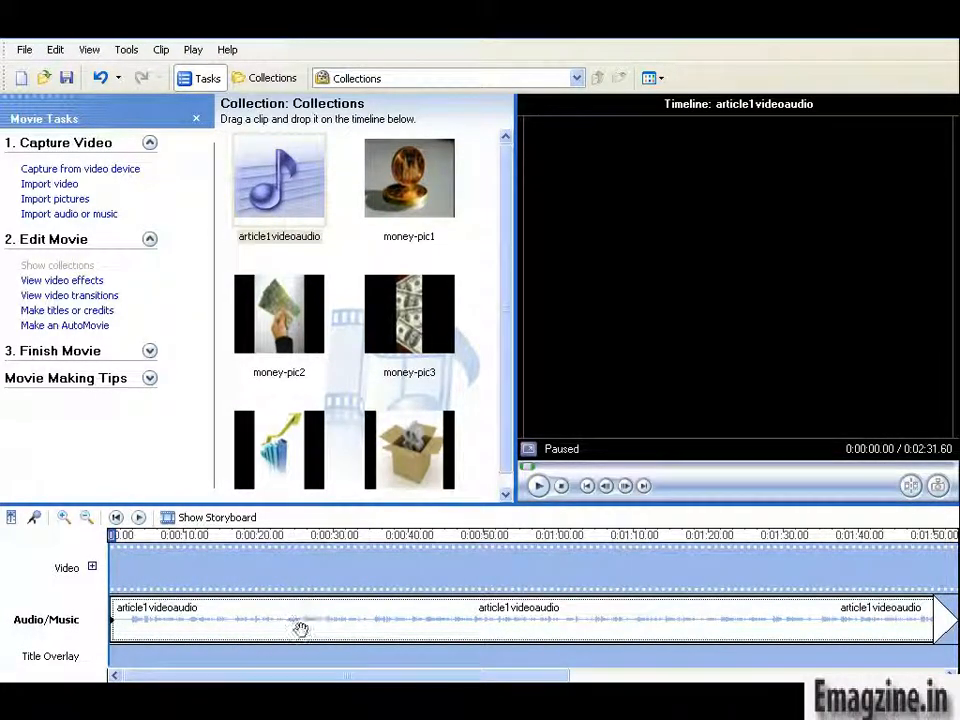
# Step: Add money-pic1 at the start of the Video track and extend it to about 20 seconds
pyautogui.moveTo(321, 677); pyautogui.dragTo(274, 671)
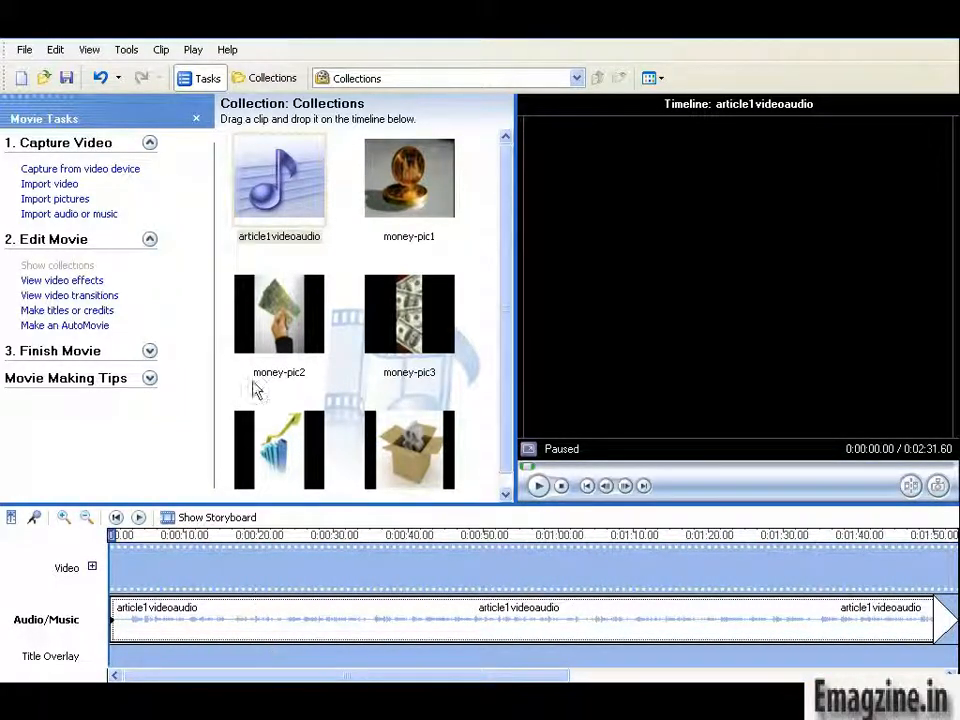
pyautogui.moveTo(412, 178); pyautogui.dragTo(233, 570)
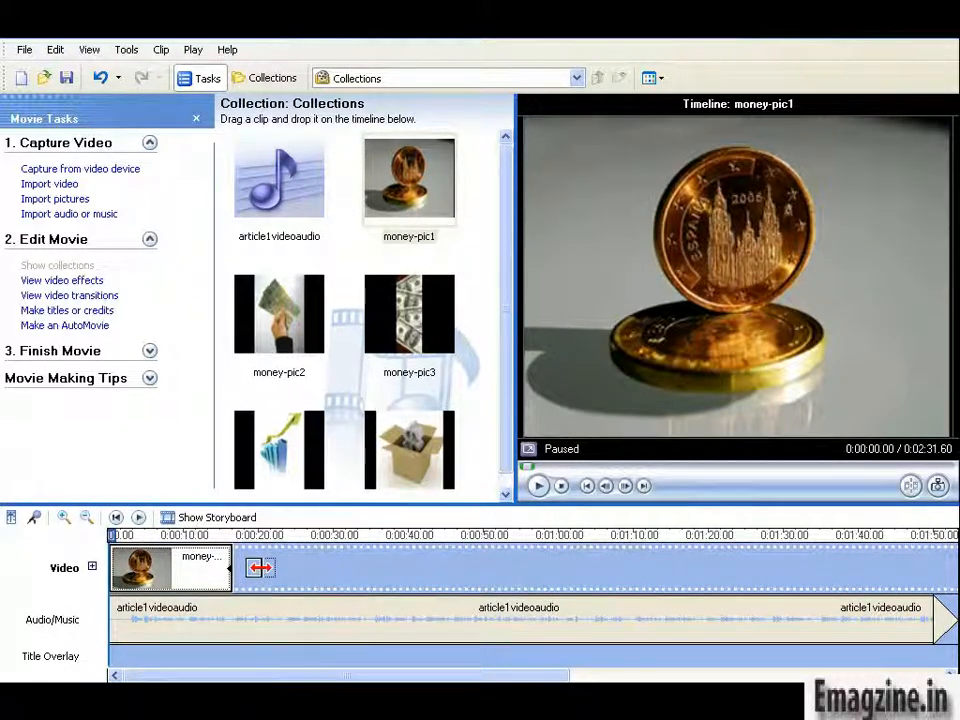
pyautogui.moveTo(260, 568); pyautogui.dragTo(258, 568)
# Step: Add money-pic2 after money-pic1 on the Video track and extend it to about the 44-second mark
pyautogui.moveTo(266, 314); pyautogui.dragTo(300, 566)
pyautogui.click(295, 570)
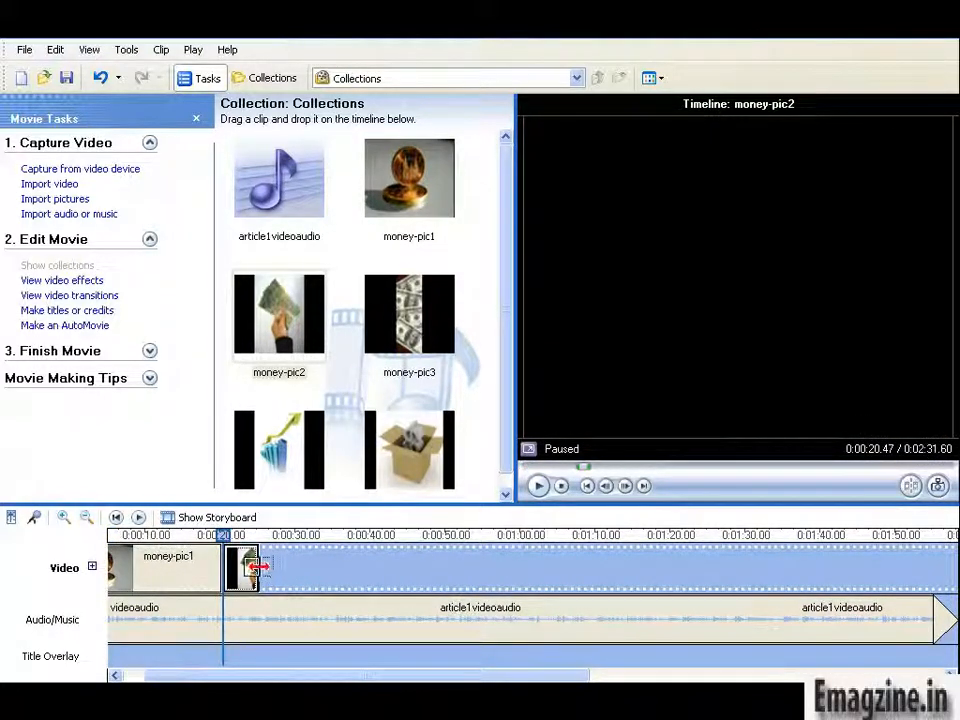
pyautogui.moveTo(397, 561); pyautogui.dragTo(397, 561)
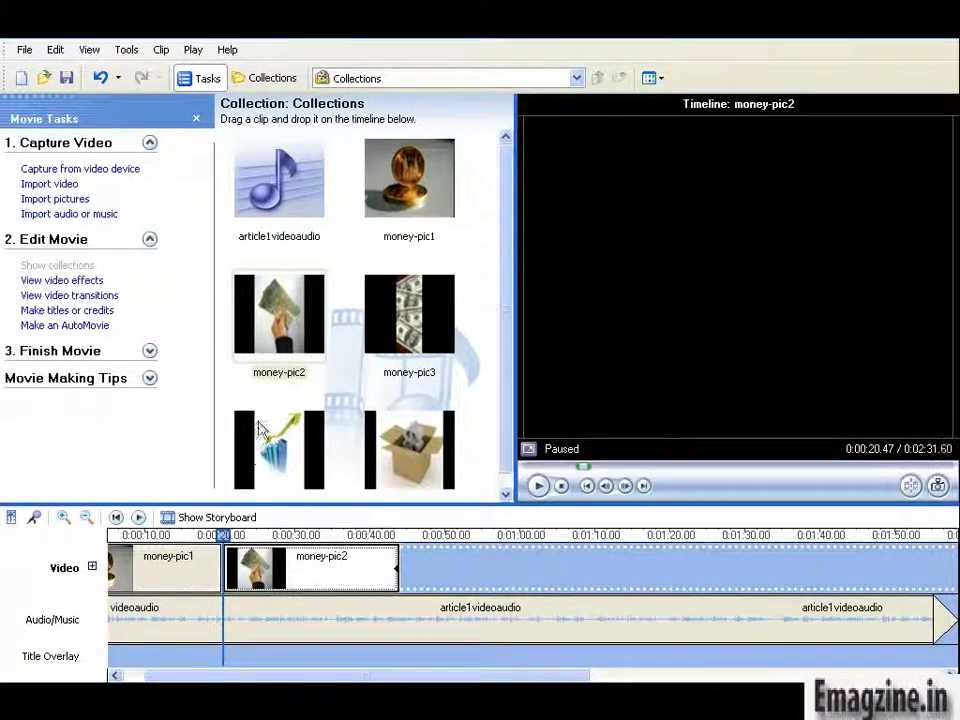
# Step: Add money-pic4 after money-pic2 on the Video track and extend it to about 1:09
pyautogui.click(311, 456)
pyautogui.moveTo(289, 425); pyautogui.dragTo(515, 578)
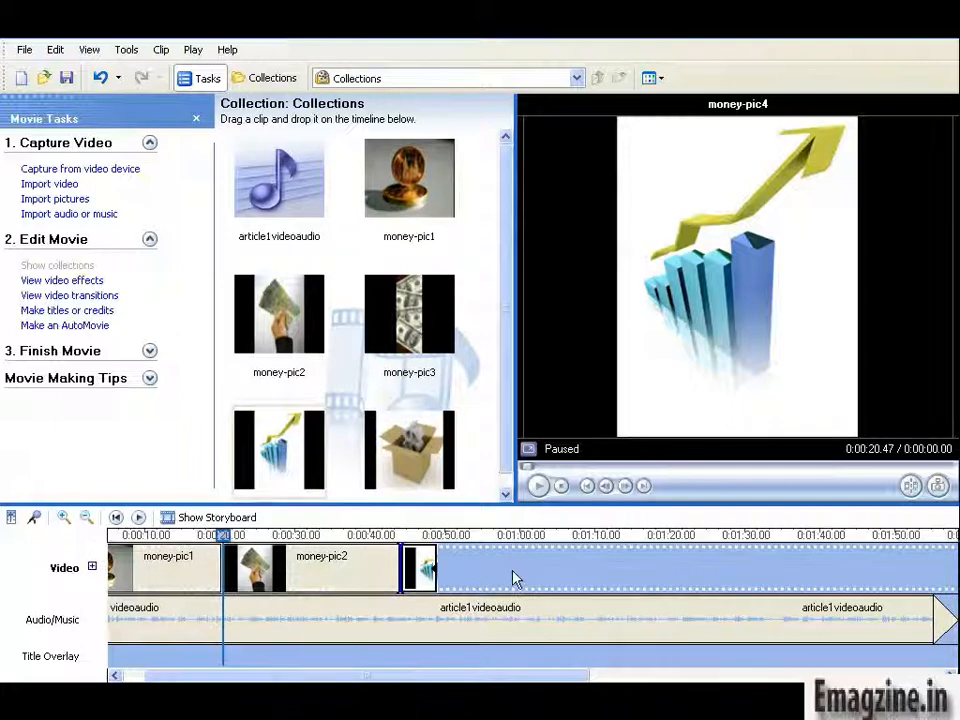
pyautogui.click(422, 562)
pyautogui.moveTo(390, 569); pyautogui.dragTo(546, 573)
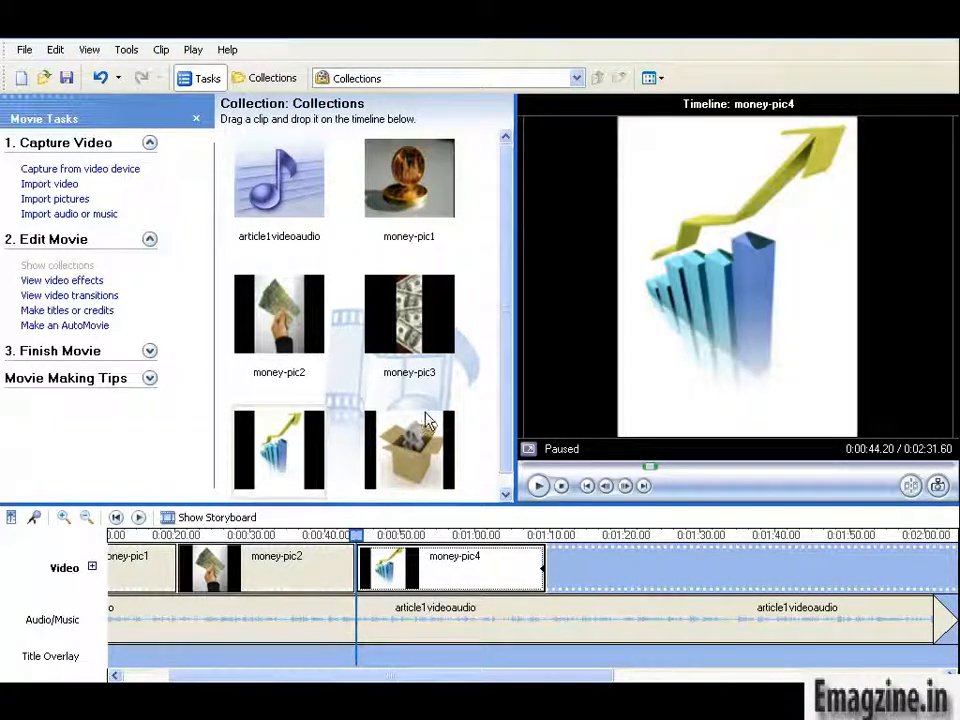
# Step: Append money-pic5 extended to about 1:31 and a second money-pic1 extended to about 1:52 on the Video track
pyautogui.moveTo(410, 445); pyautogui.dragTo(606, 568)
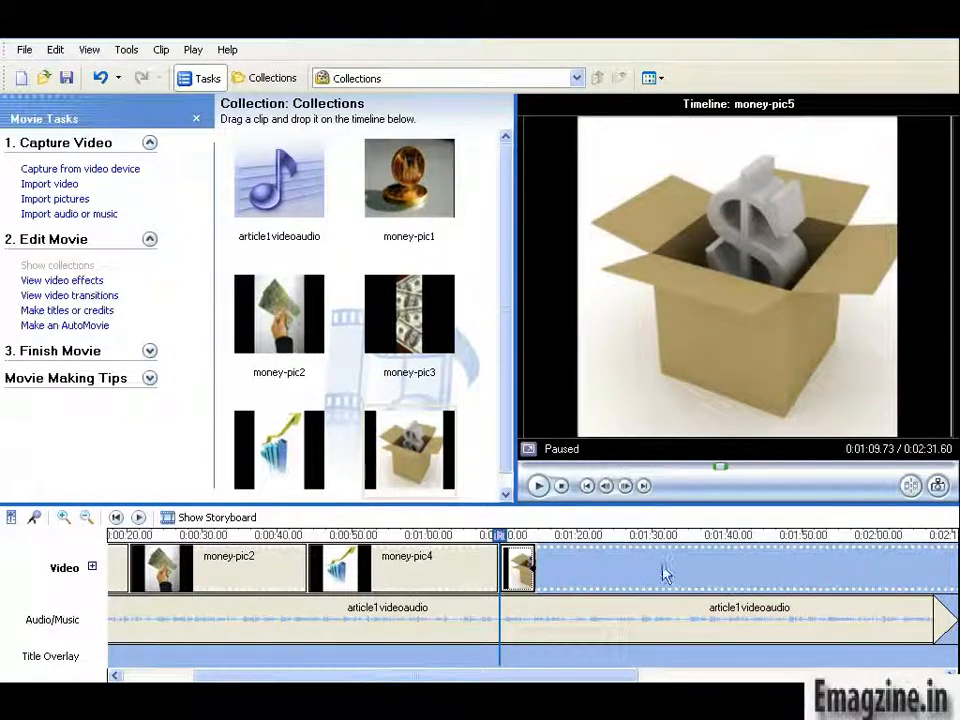
pyautogui.moveTo(553, 677)
pyautogui.mouseDown()
pyautogui.moveTo(400, 677)
pyautogui.moveTo(566, 677)
pyautogui.mouseUp()
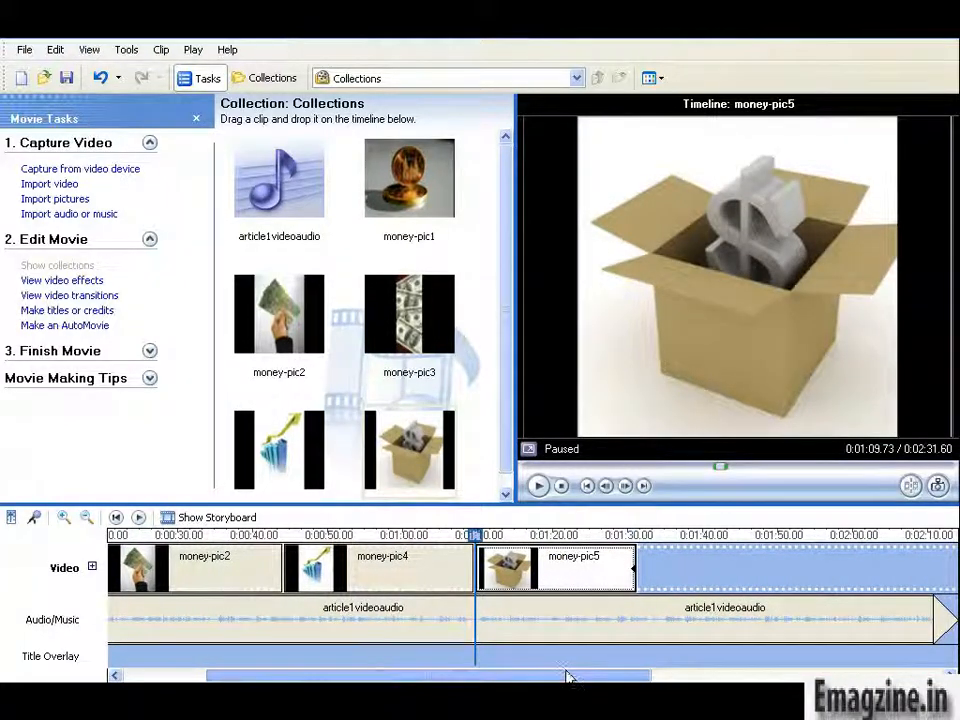
pyautogui.moveTo(383, 175); pyautogui.dragTo(705, 582)
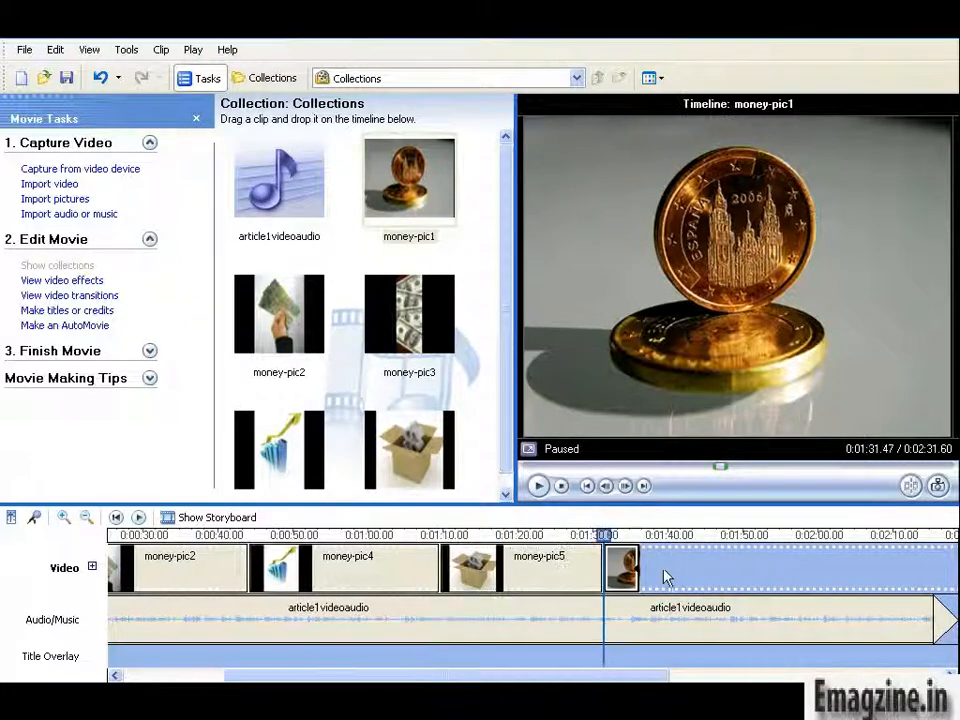
pyautogui.moveTo(636, 565); pyautogui.dragTo(760, 569)
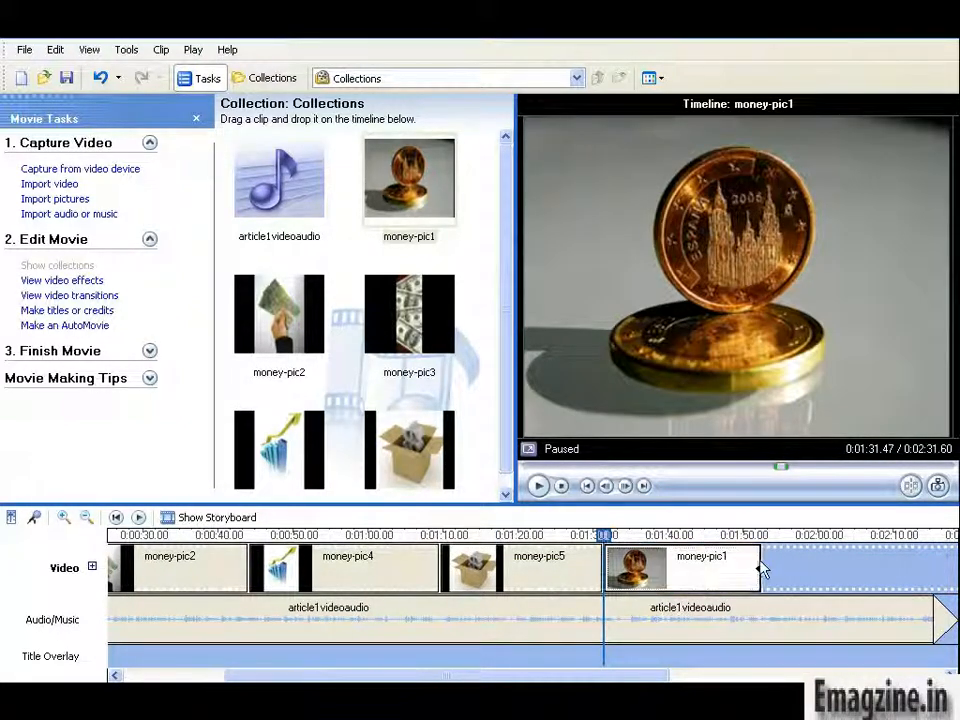
# Step: Move money-pic5 behind the second money-pic1 on the Video track and extend it to about 1:59
pyautogui.click(478, 568)
pyautogui.moveTo(665, 562); pyautogui.dragTo(786, 566)
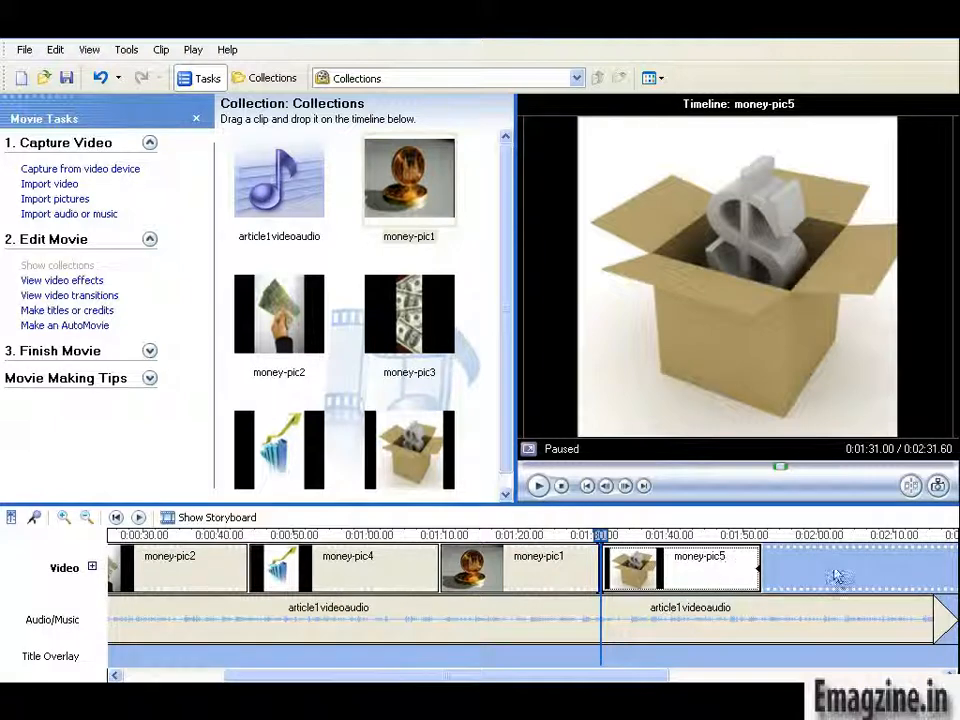
pyautogui.moveTo(752, 567); pyautogui.dragTo(887, 558)
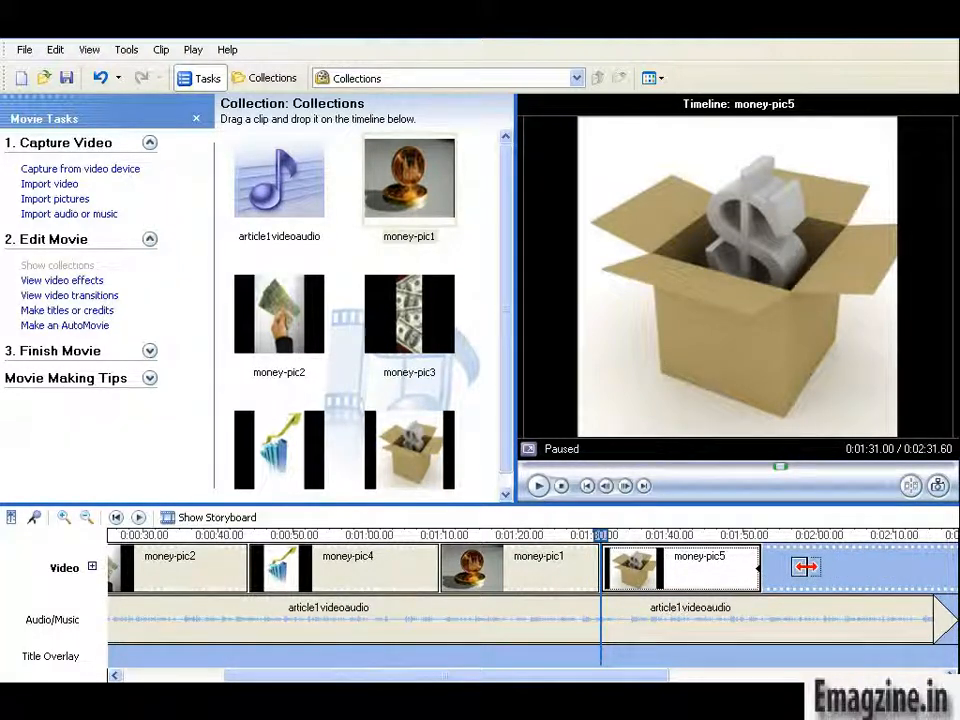
pyautogui.moveTo(805, 567); pyautogui.dragTo(808, 567)
# Step: Add money-pic3 after money-pic5 on the Video track and extend it to the end of the audio clip
pyautogui.moveTo(395, 295); pyautogui.dragTo(858, 578)
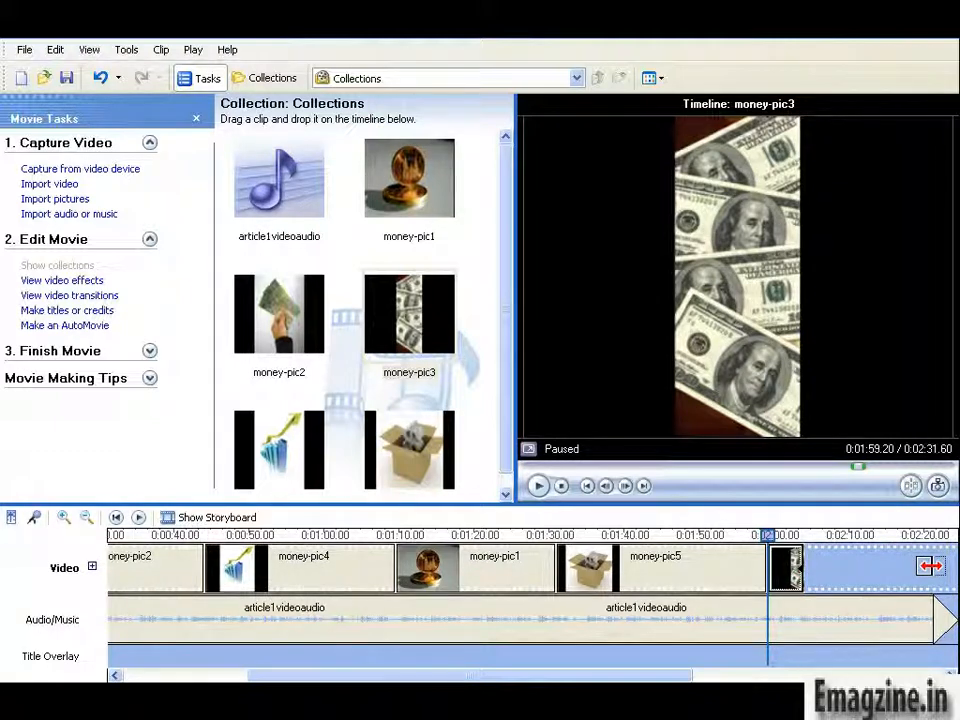
pyautogui.click(653, 664)
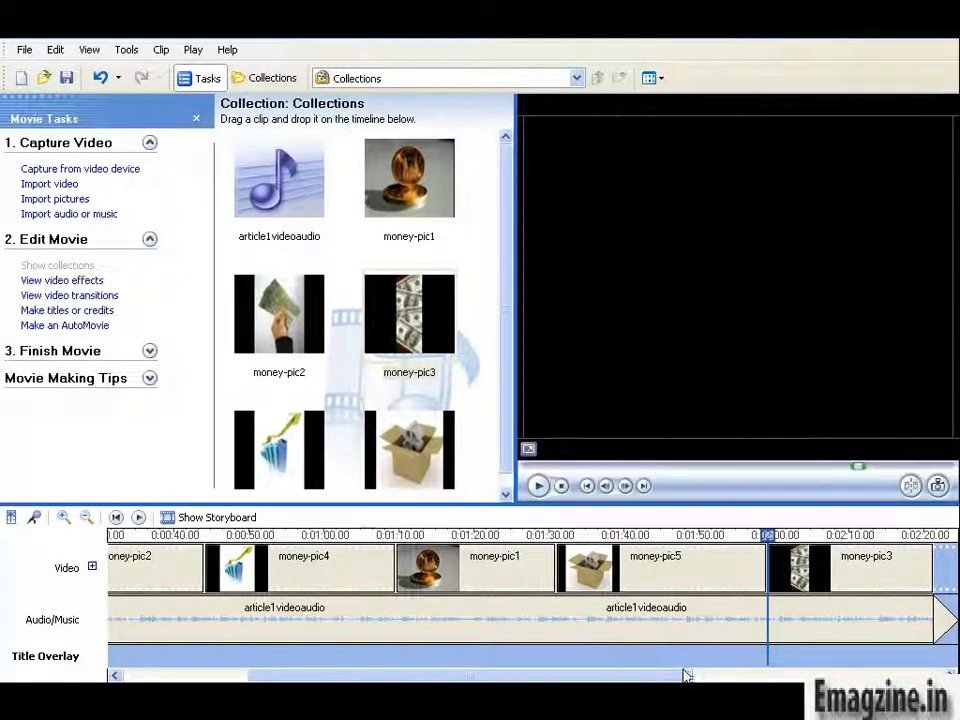
pyautogui.moveTo(680, 676); pyautogui.dragTo(776, 666)
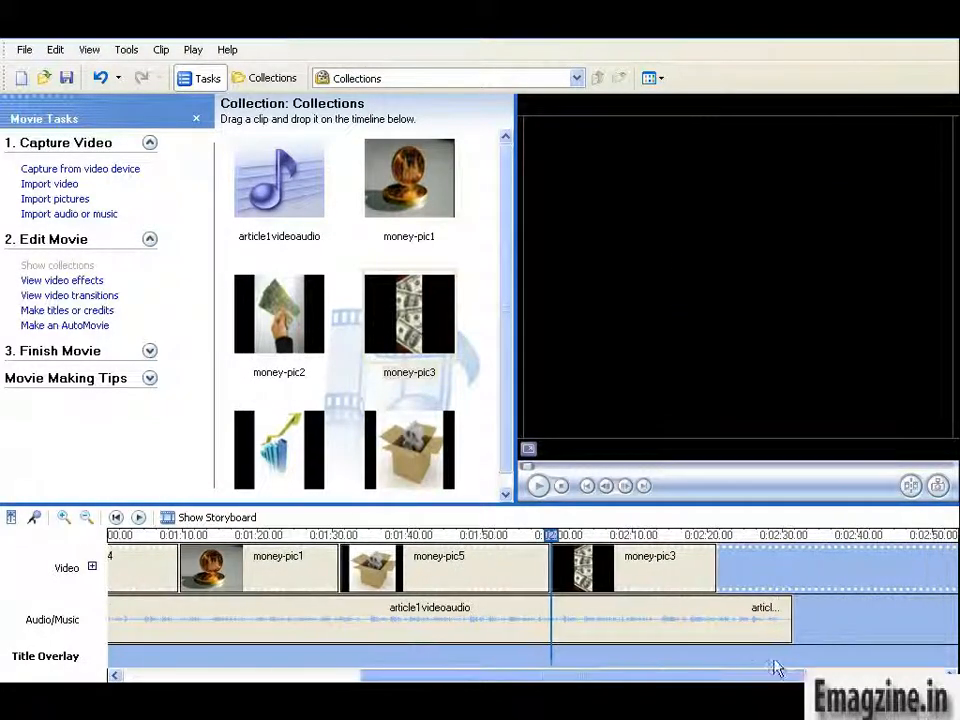
pyautogui.click(713, 572)
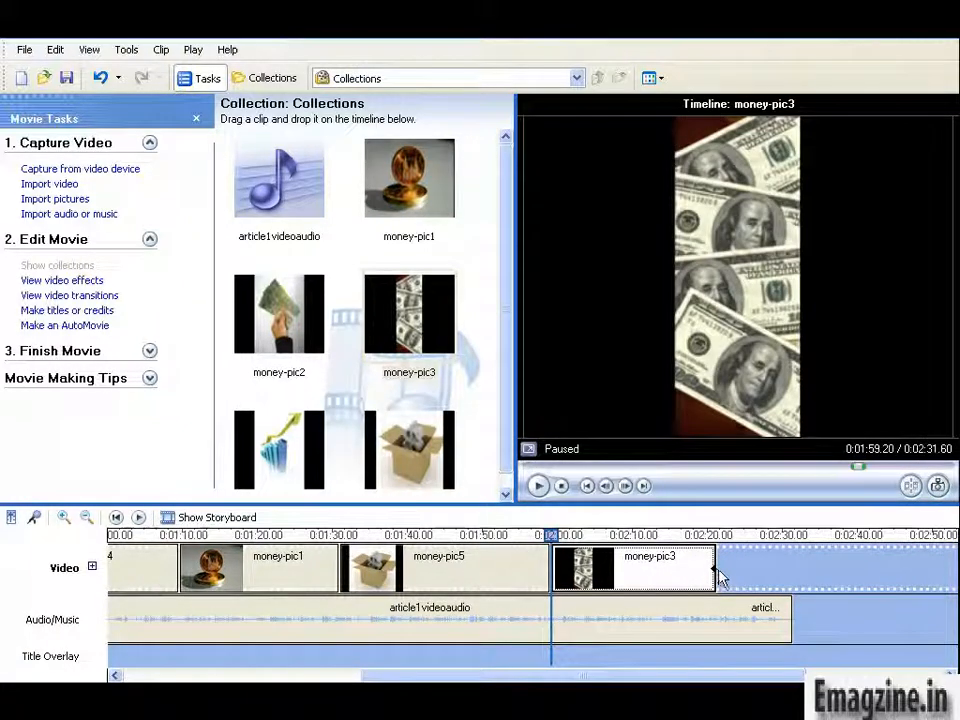
pyautogui.moveTo(716, 569); pyautogui.dragTo(790, 572)
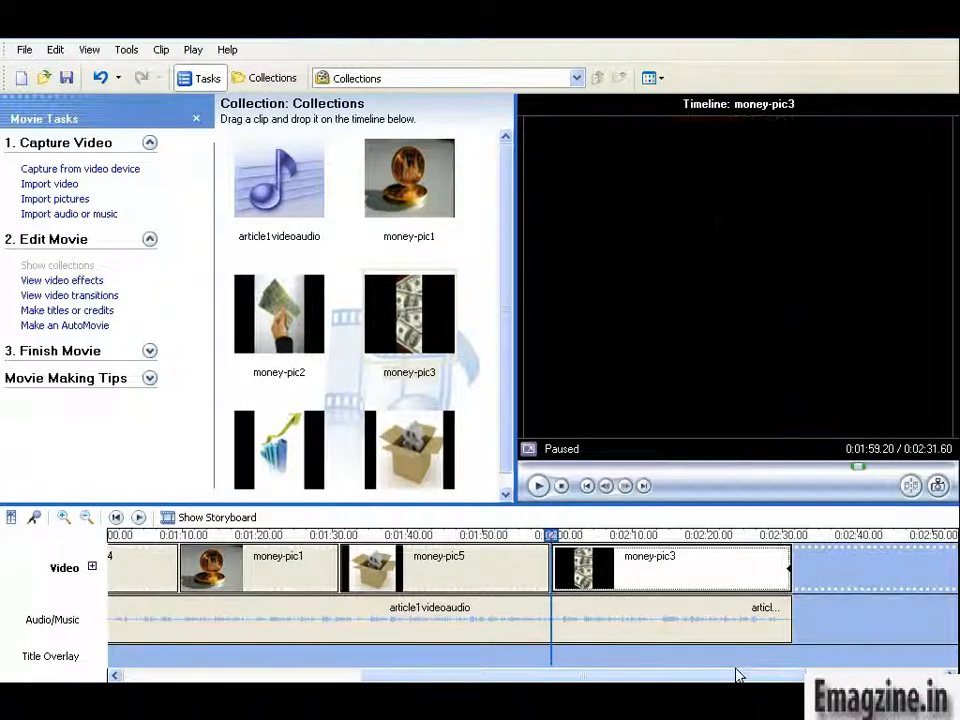
# Step: Start a new title on the selected money-pic3 clip and choose the one-line Fly In, Top Left animation
pyautogui.moveTo(742, 680); pyautogui.dragTo(727, 680)
pyautogui.moveTo(600, 676); pyautogui.dragTo(505, 676)
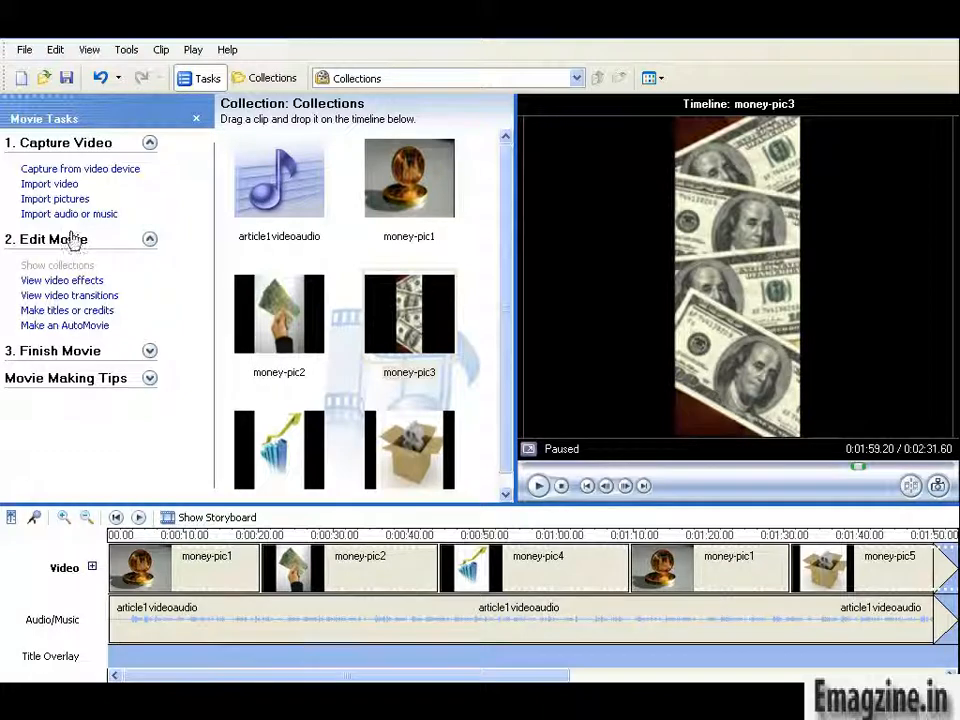
pyautogui.click(149, 240)
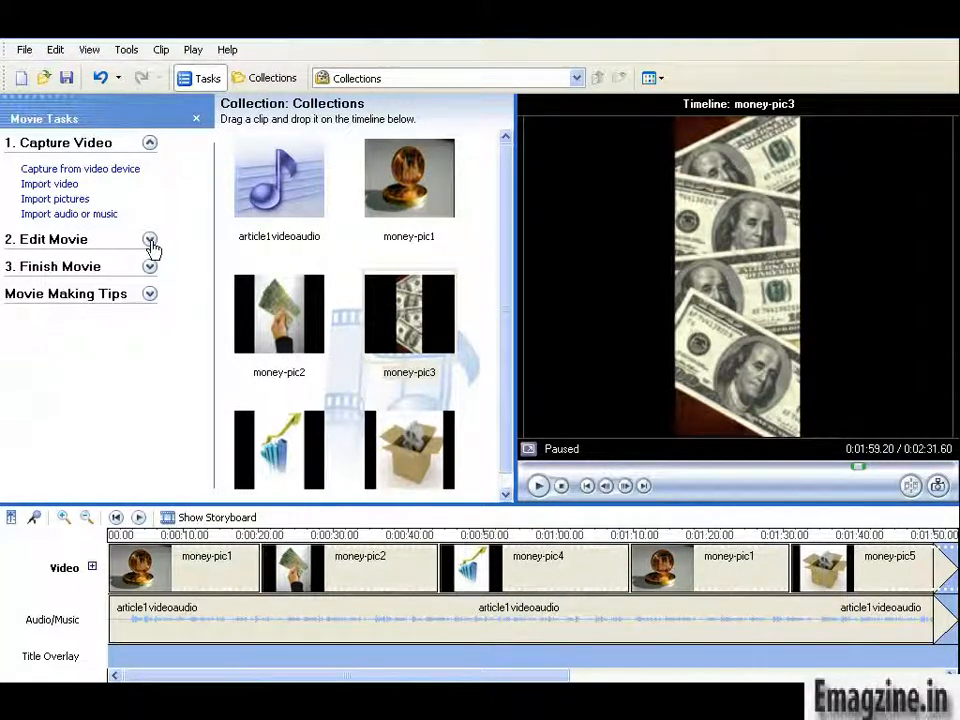
pyautogui.click(150, 242)
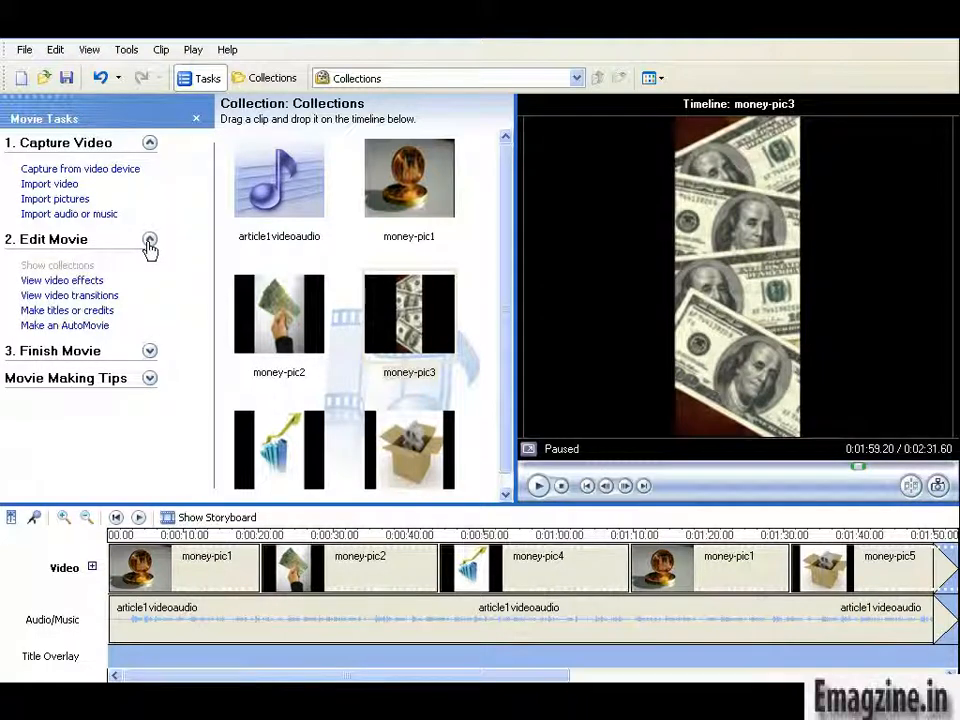
pyautogui.click(61, 311)
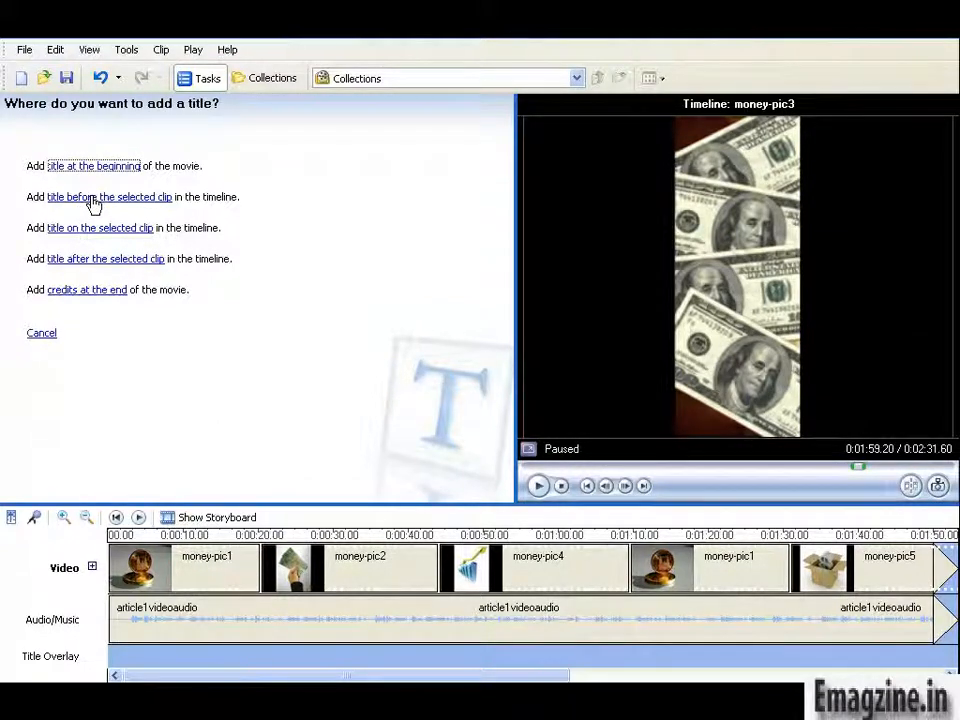
pyautogui.click(93, 228)
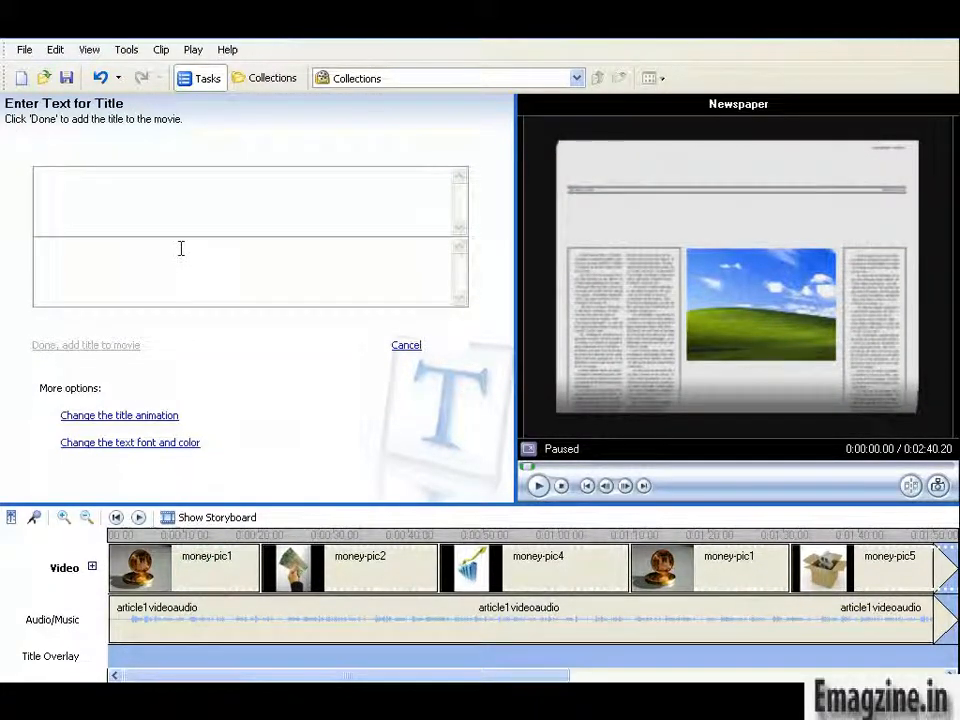
pyautogui.click(198, 188)
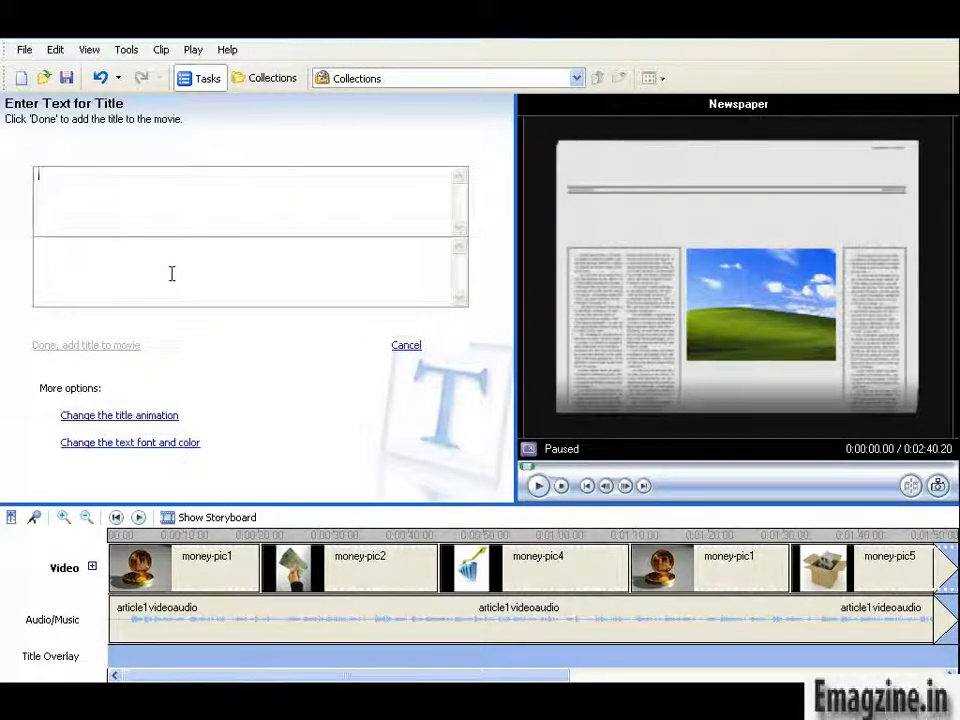
pyautogui.click(143, 424)
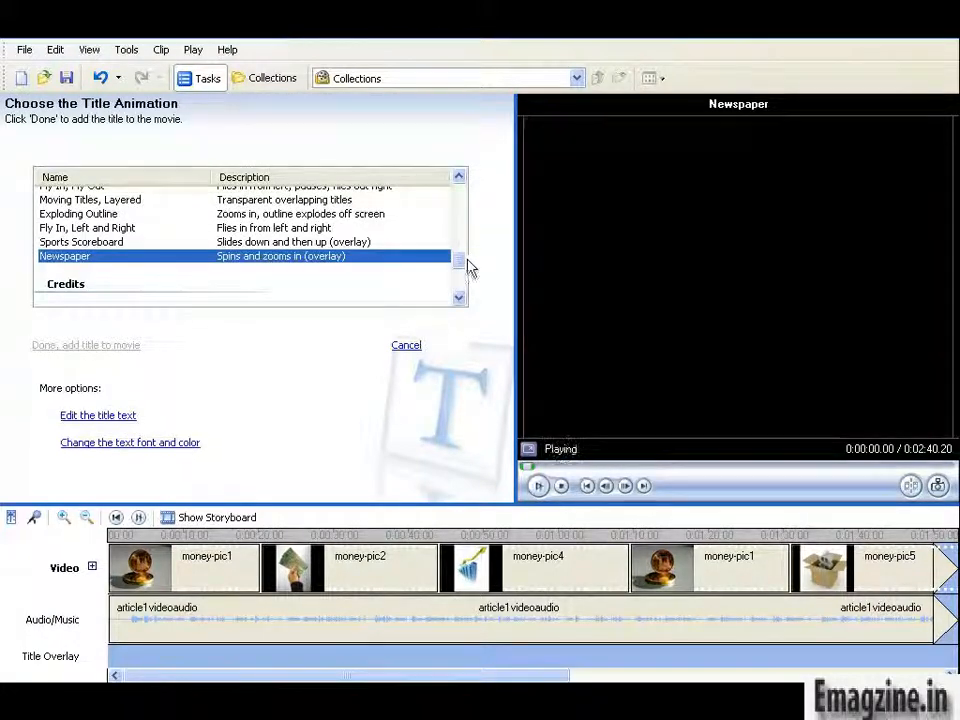
pyautogui.scroll(10, 440, 230)
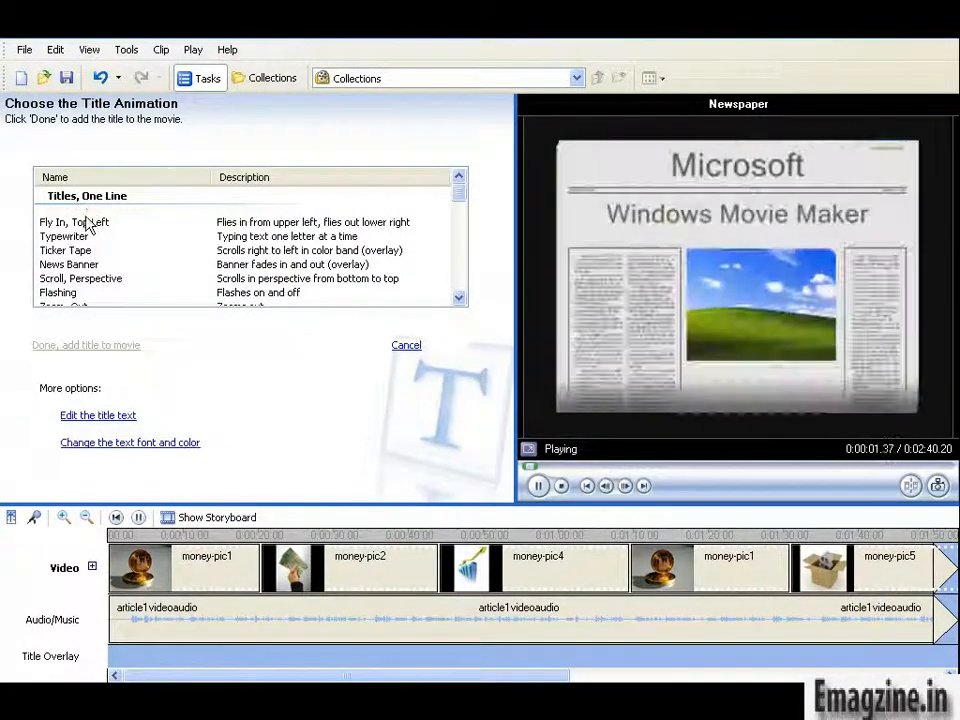
pyautogui.click(94, 221)
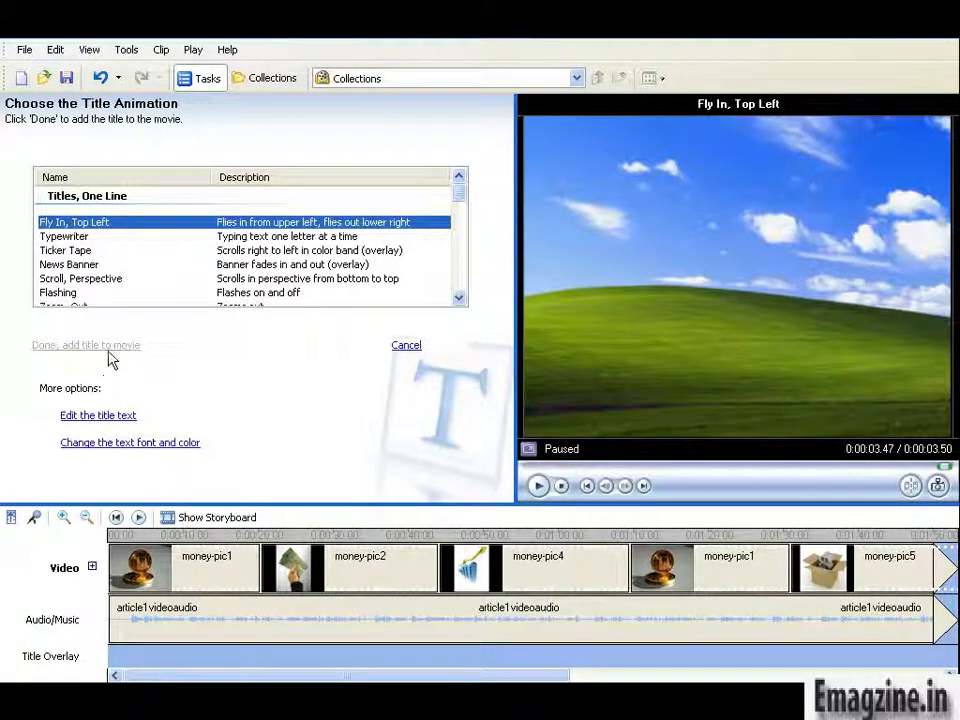
# Step: Enter "pinurl.com/surveymoney" as the title text and add the title to the movie
pyautogui.click(116, 416)
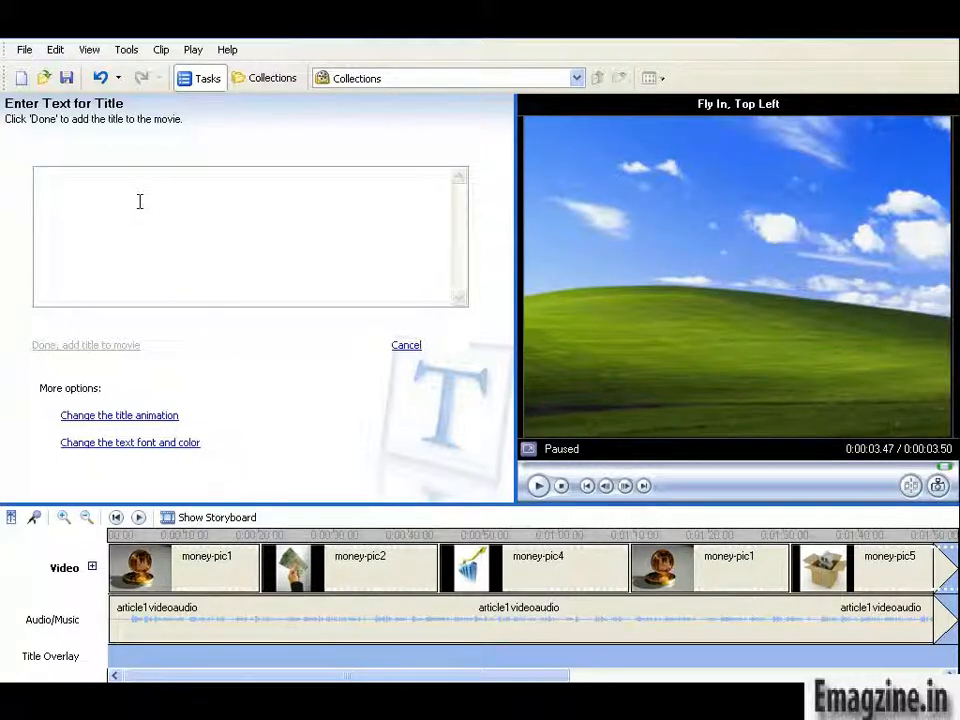
pyautogui.write('p')
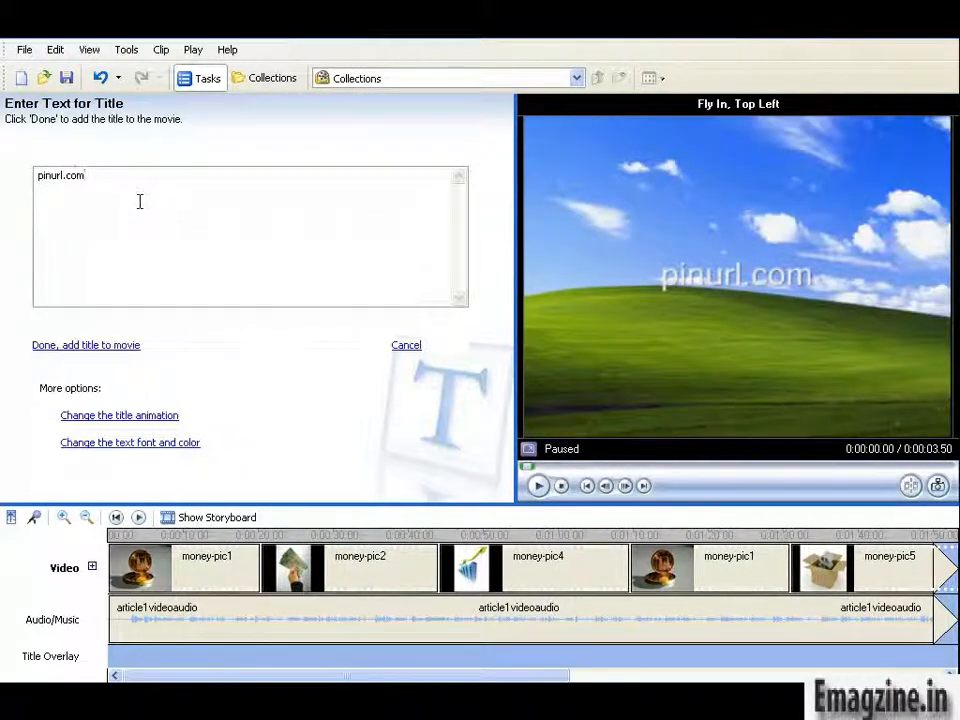
pyautogui.write('inurl.com')
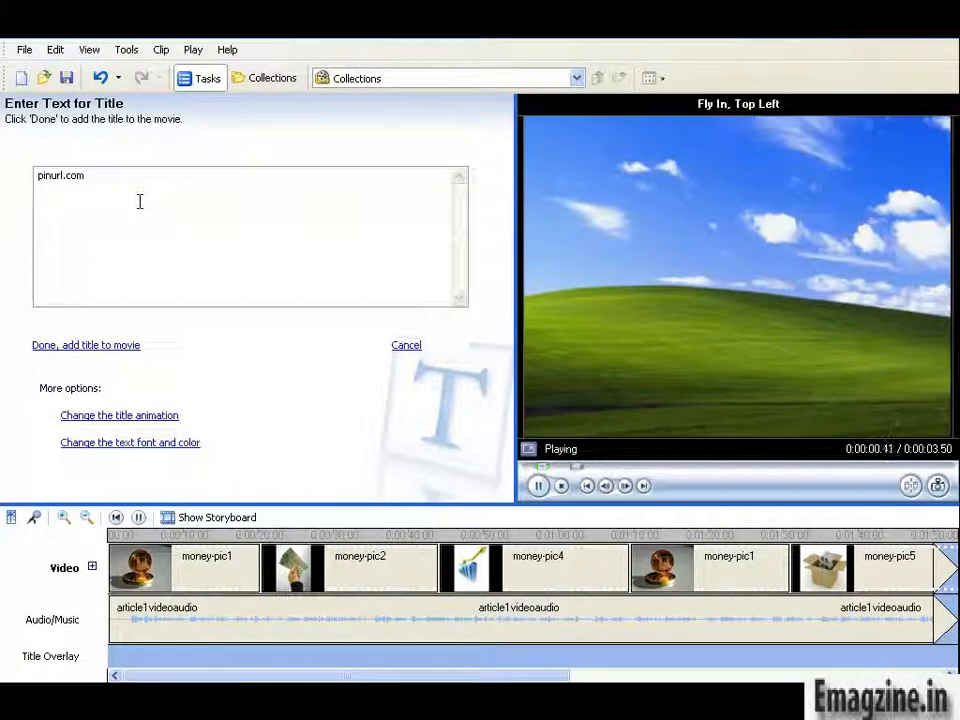
pyautogui.write('/surveymoney')
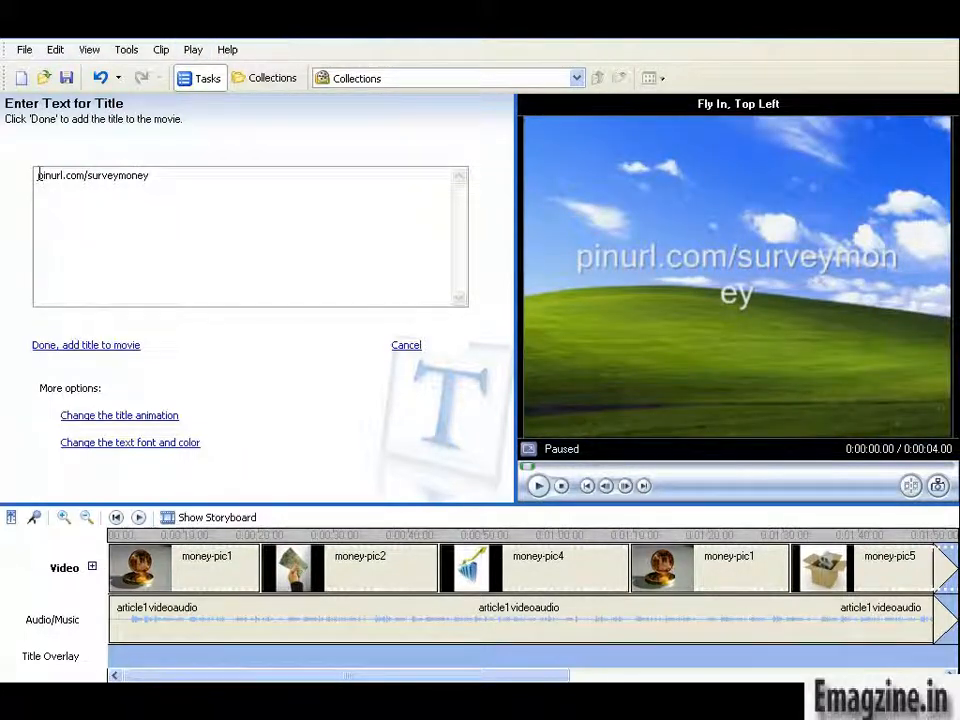
pyautogui.moveTo(164, 185); pyautogui.dragTo(8, 203)
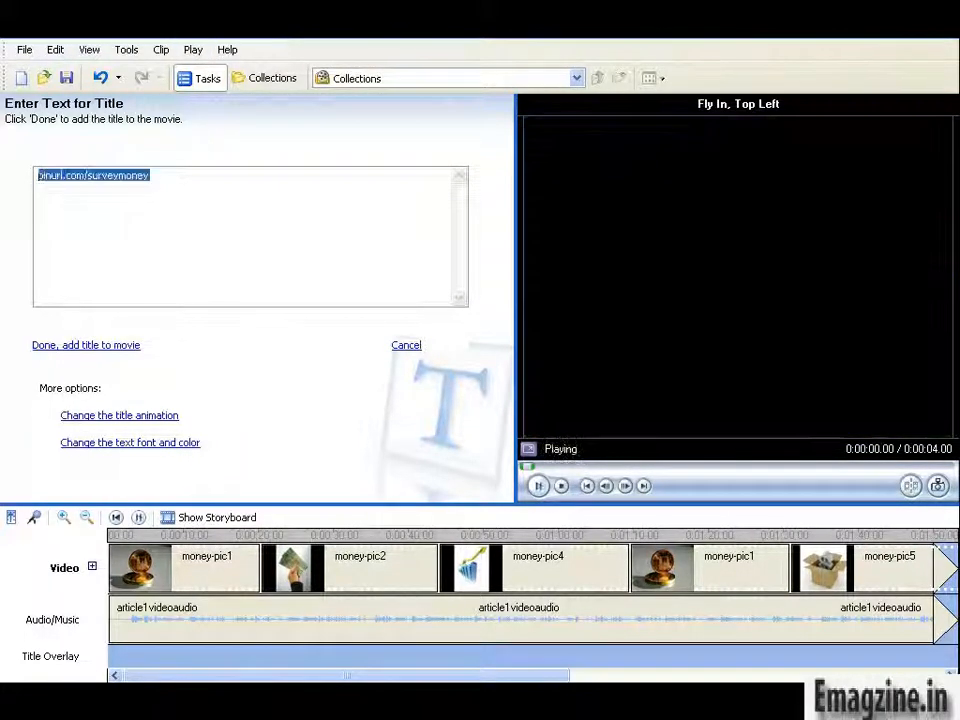
pyautogui.click(150, 444)
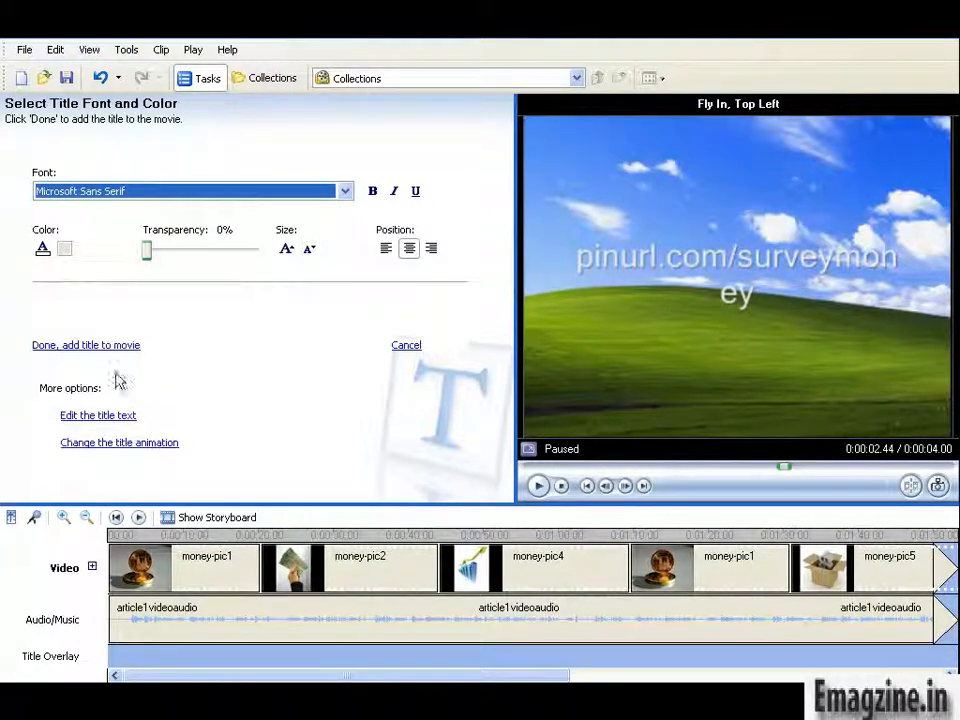
pyautogui.click(98, 344)
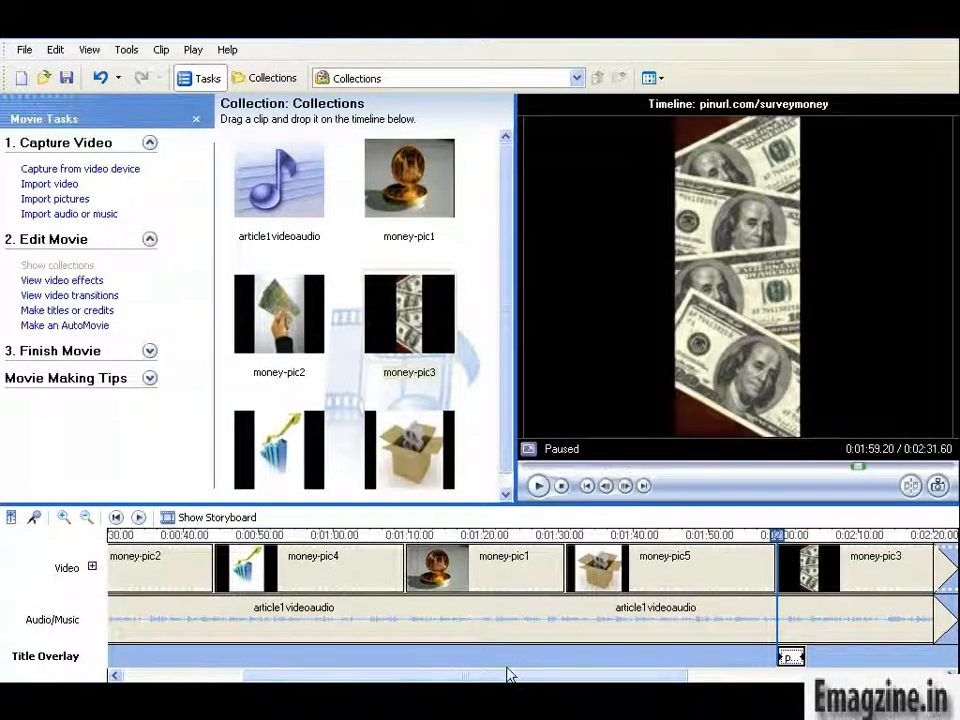
# Step: Reopen the overlay title for editing and reduce its text size by one step
pyautogui.doubleClick(791, 659)
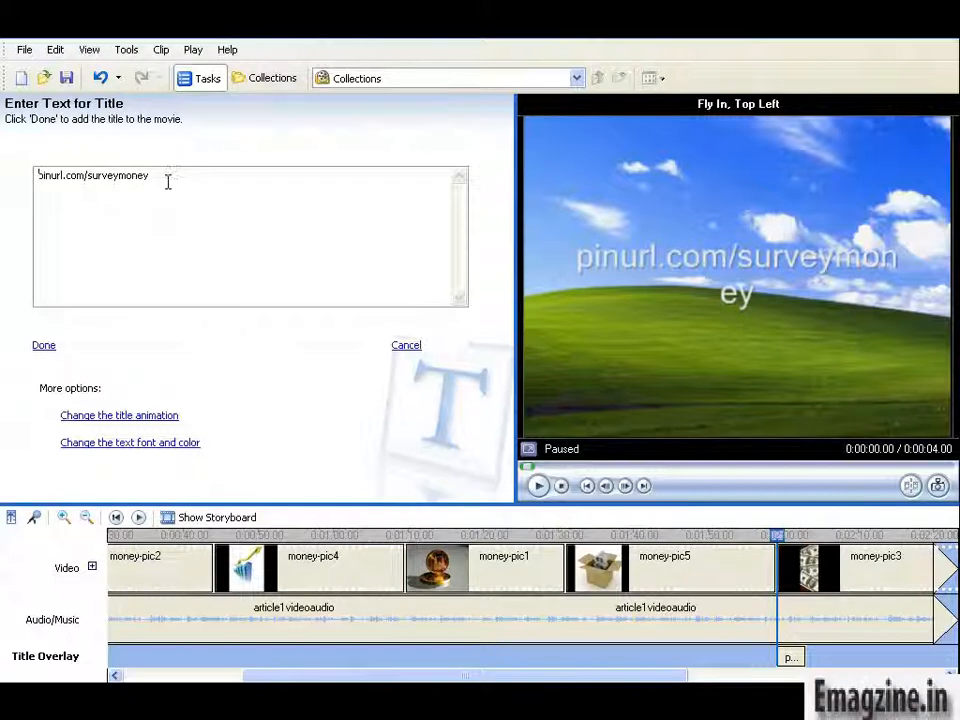
pyautogui.moveTo(167, 180); pyautogui.dragTo(24, 184)
pyautogui.click(120, 443)
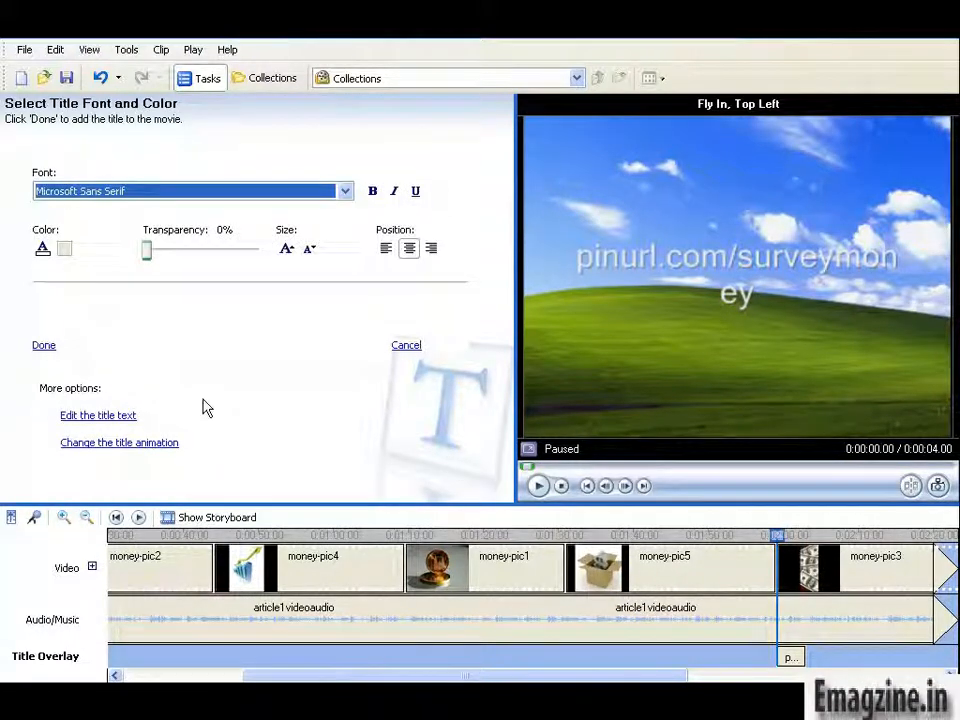
pyautogui.click(309, 250)
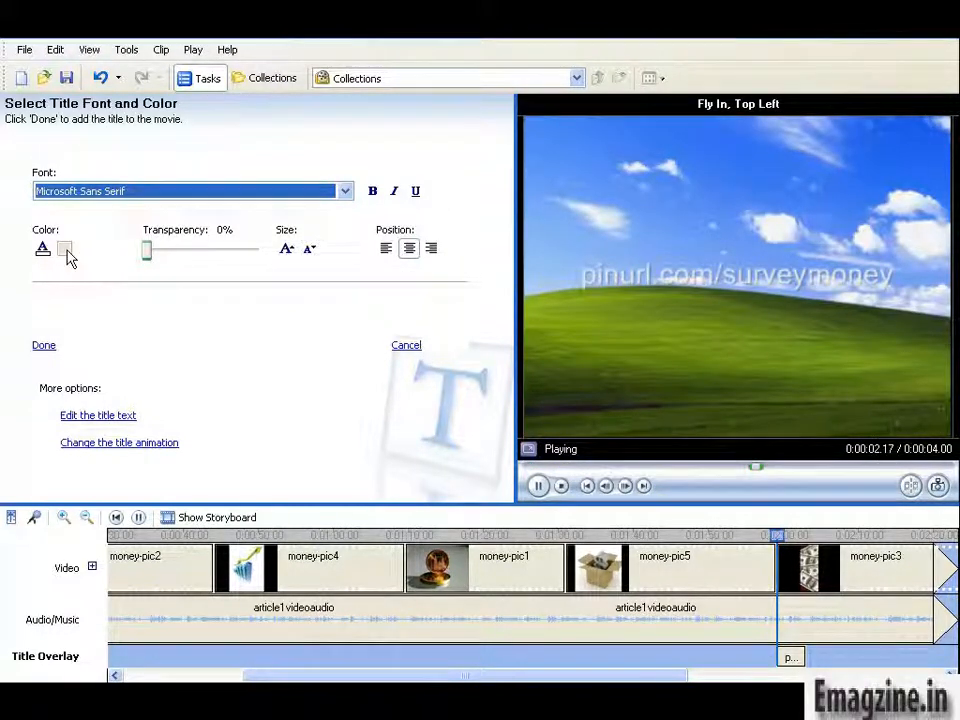
pyautogui.click(43, 251)
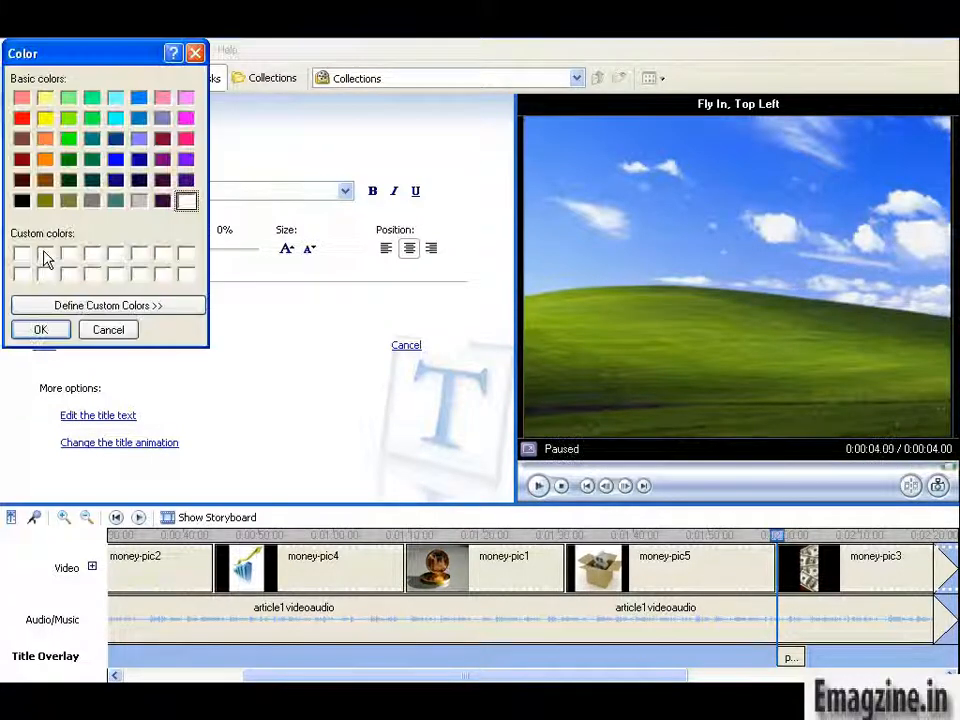
pyautogui.click(196, 54)
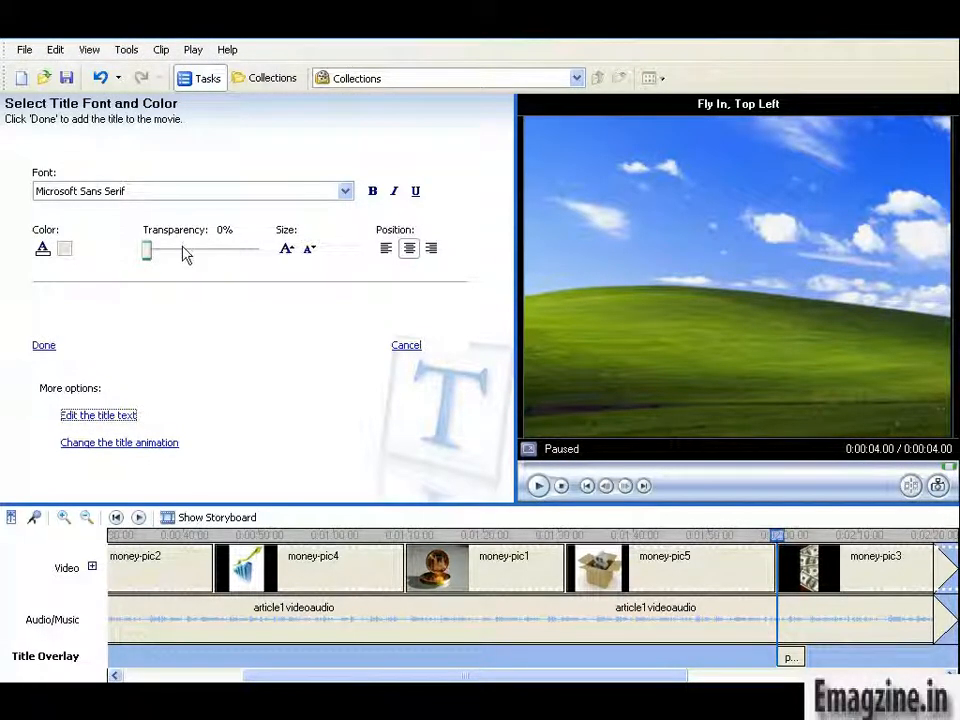
pyautogui.click(352, 192)
pyautogui.click(351, 194)
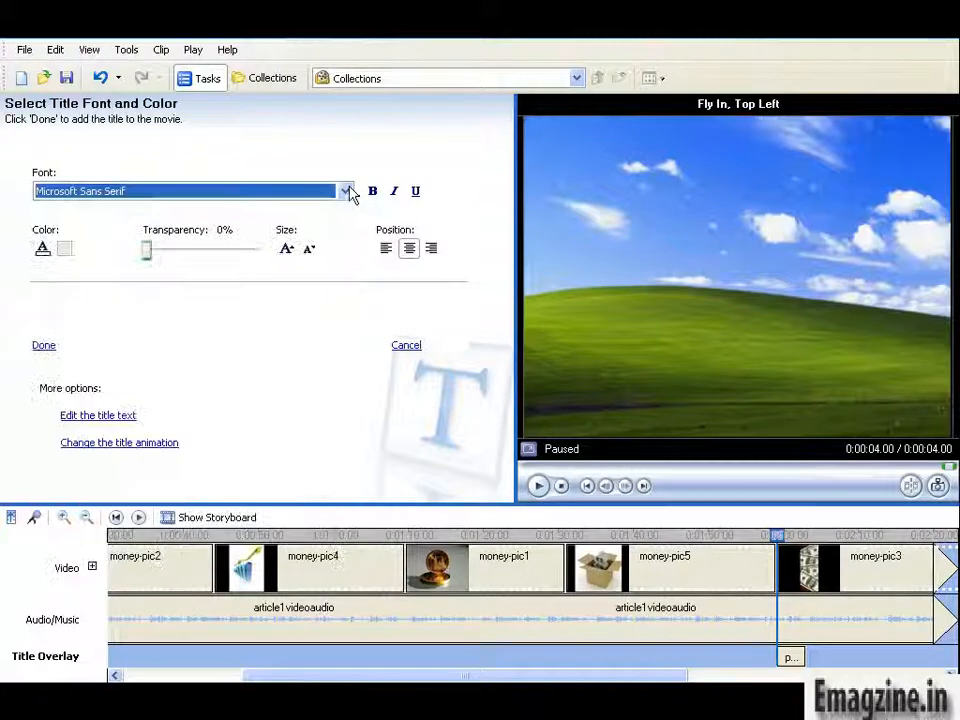
# Step: Make the title text bold, trying italic and underline on it and switching both off again
pyautogui.click(372, 194)
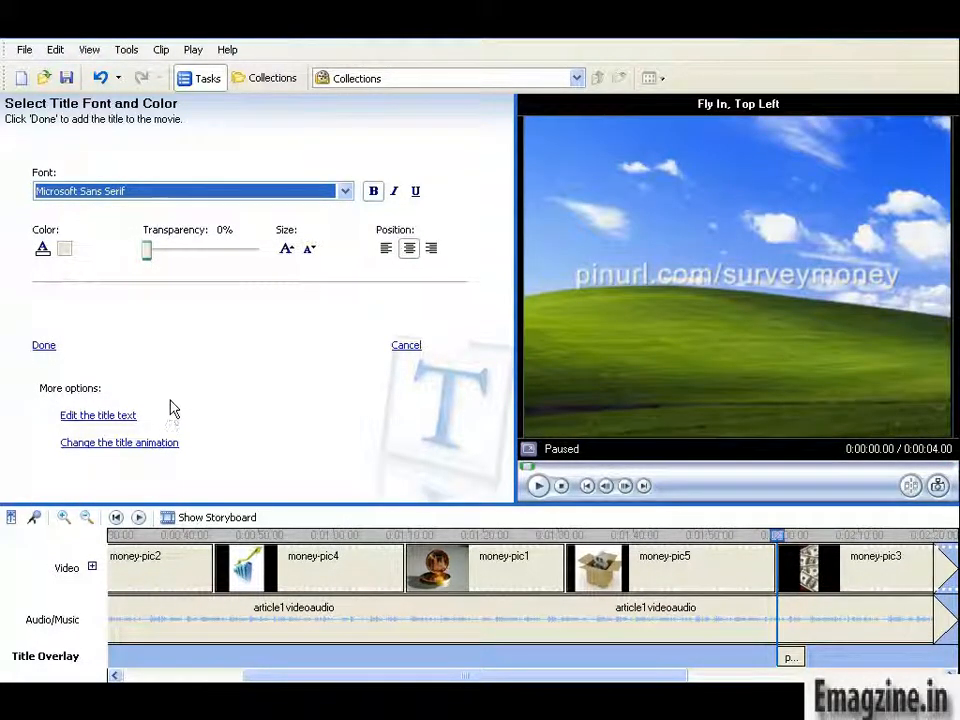
pyautogui.click(394, 192)
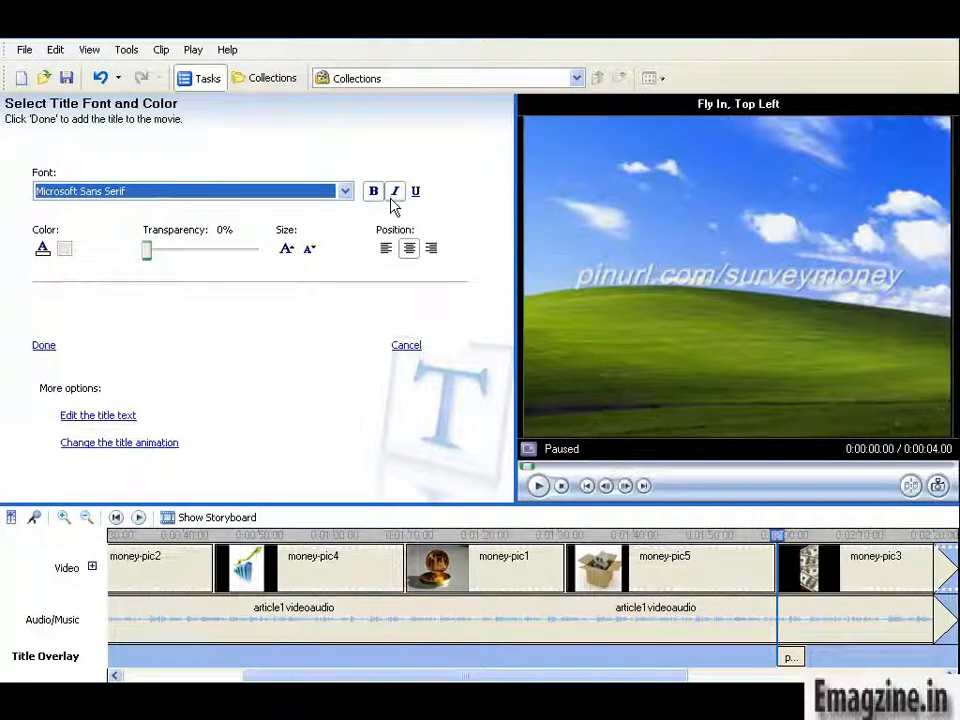
pyautogui.click(392, 197)
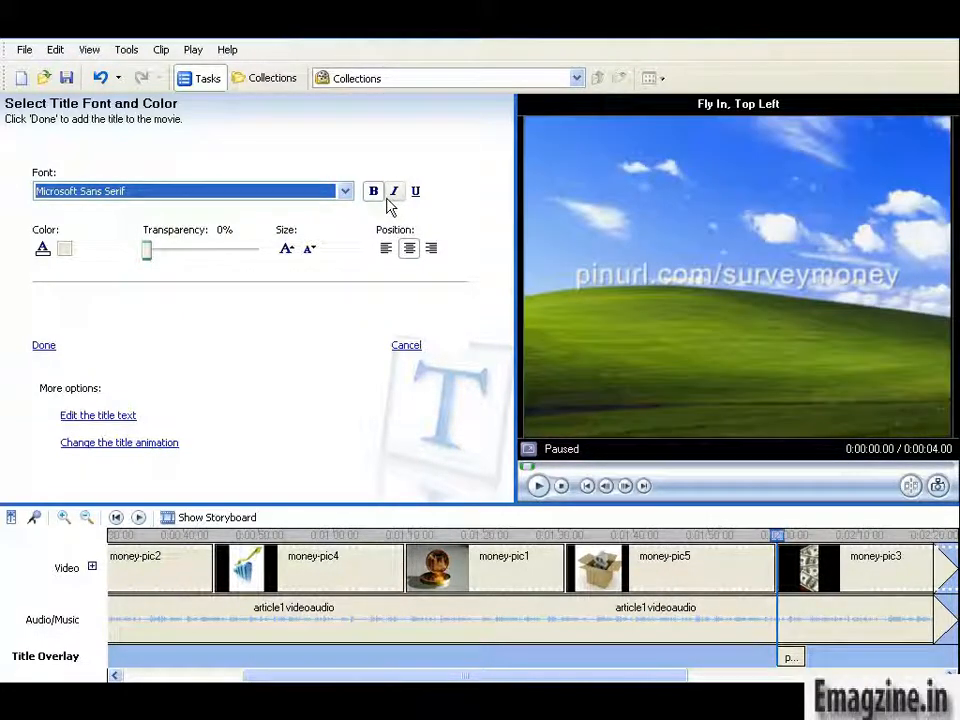
pyautogui.click(416, 195)
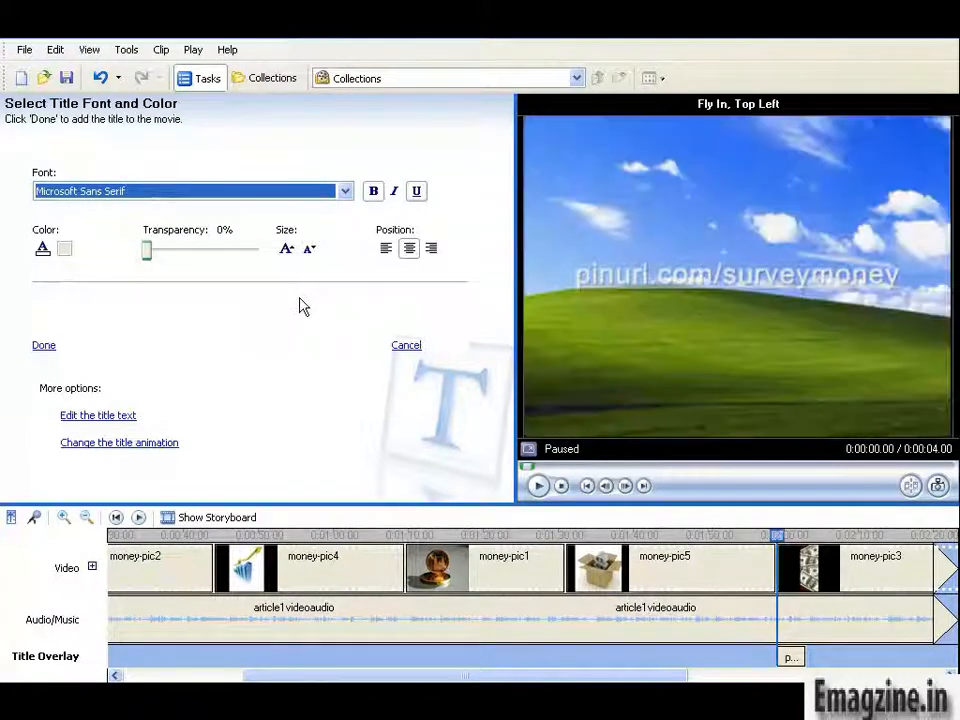
pyautogui.click(417, 192)
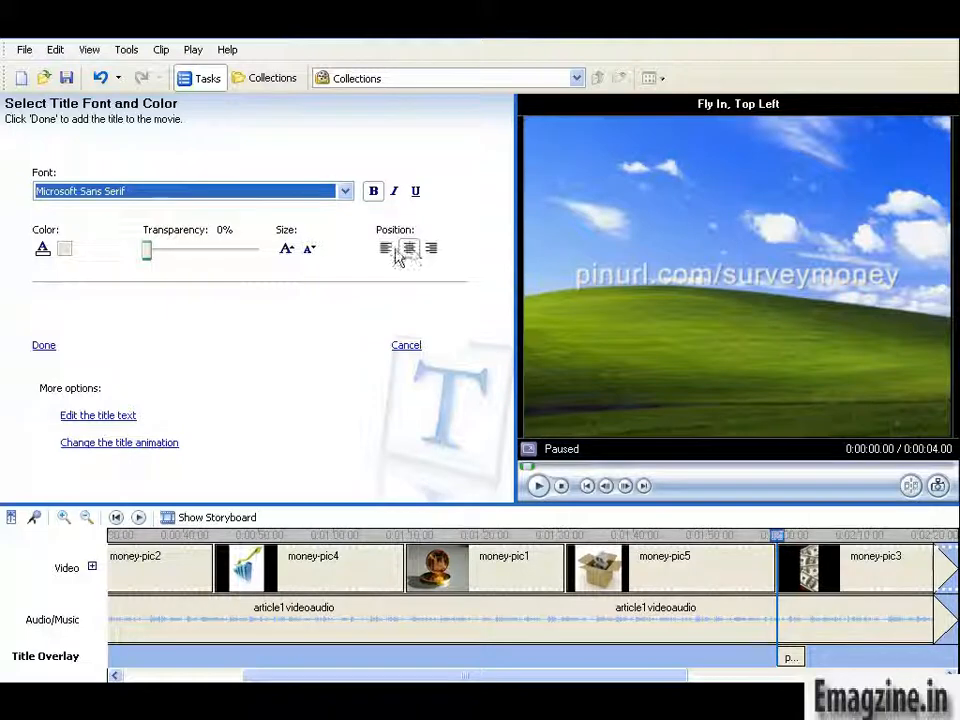
pyautogui.click(431, 249)
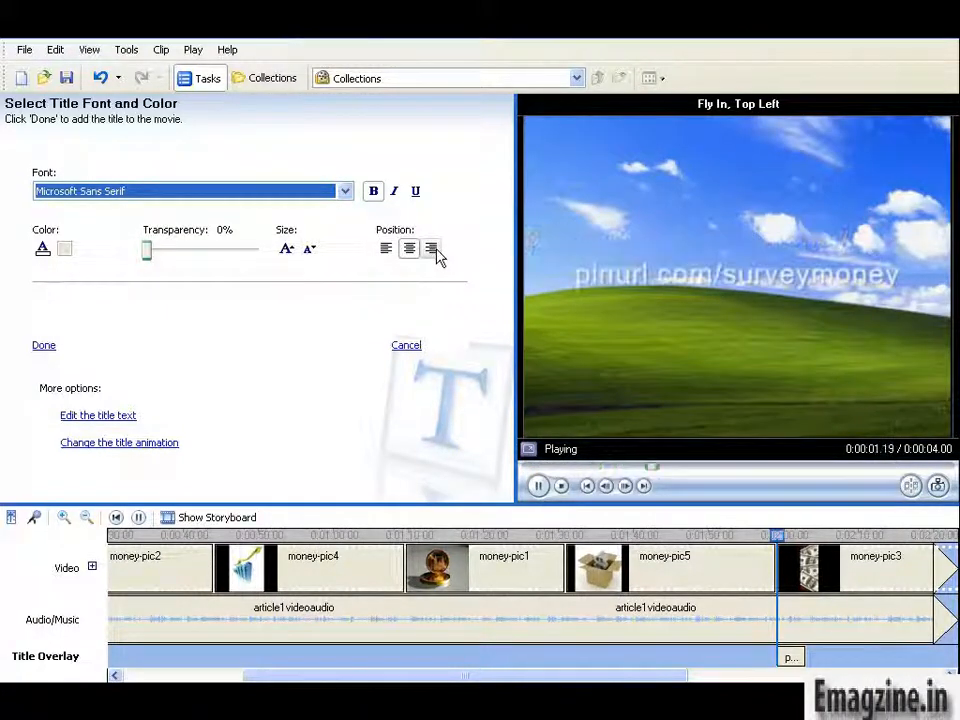
# Step: Preview the Typewriter and Zoom, Out animations, then set the title's animation to Sports Scoreboard and apply the edited title
pyautogui.click(128, 416)
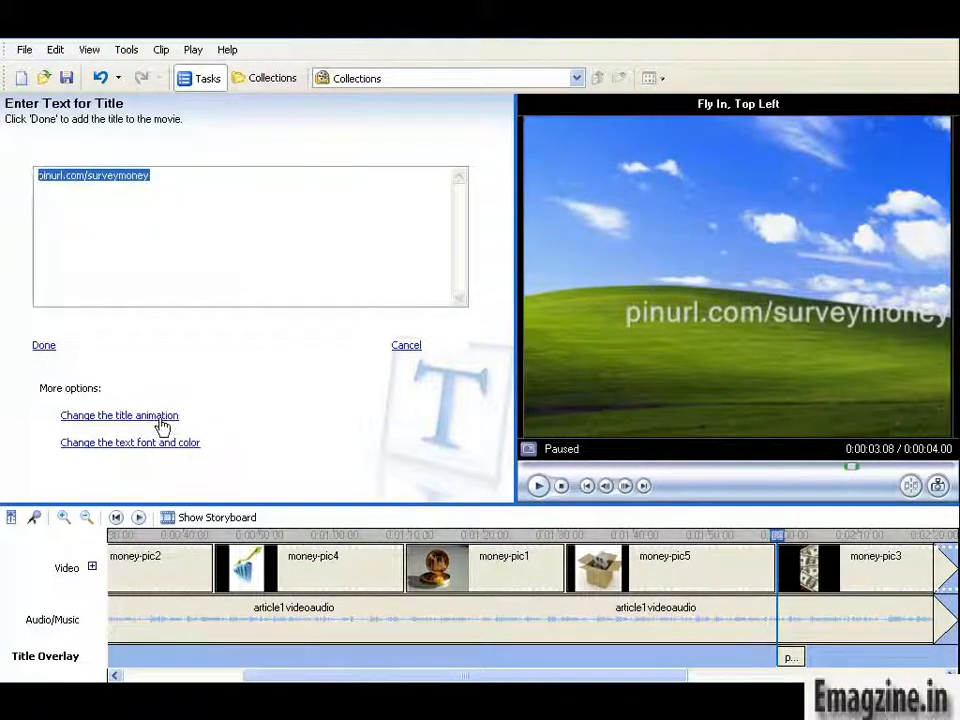
pyautogui.click(160, 418)
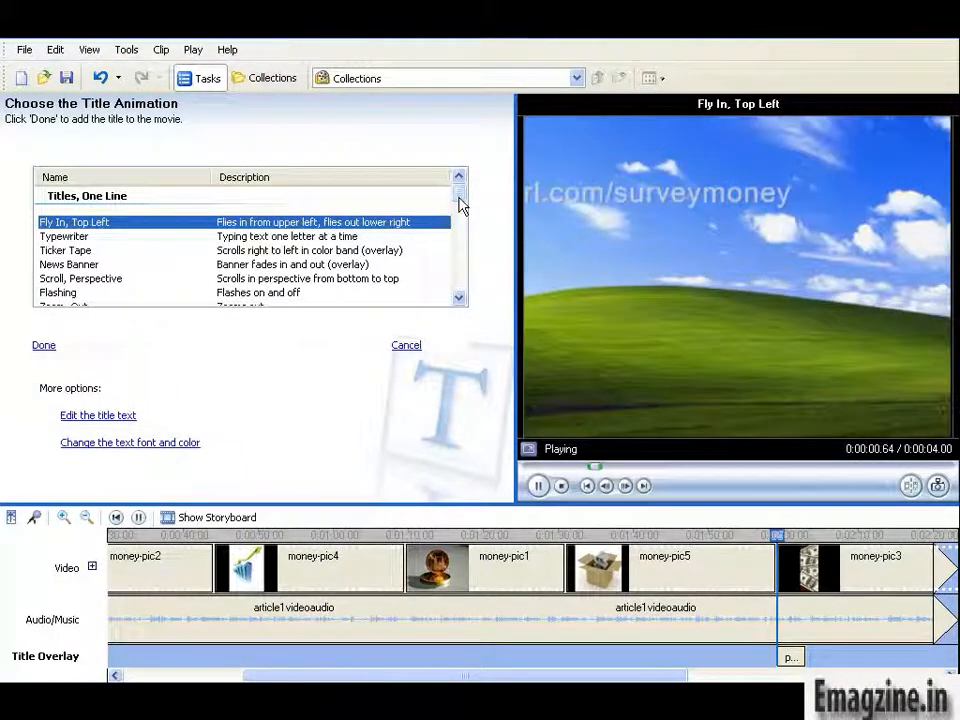
pyautogui.click(90, 237)
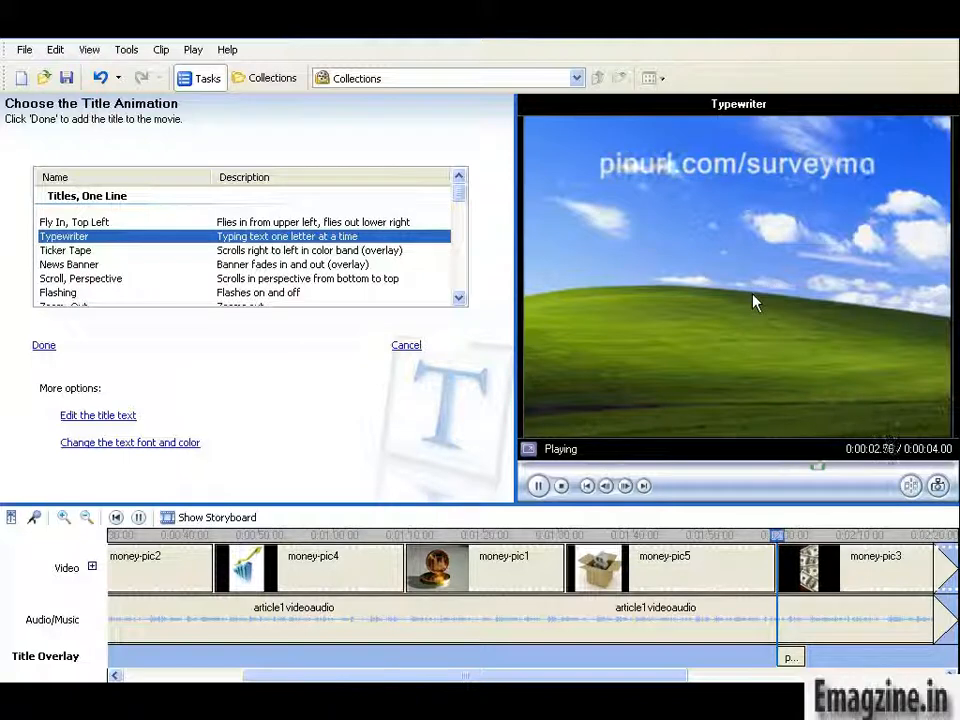
pyautogui.moveTo(456, 199); pyautogui.dragTo(459, 207)
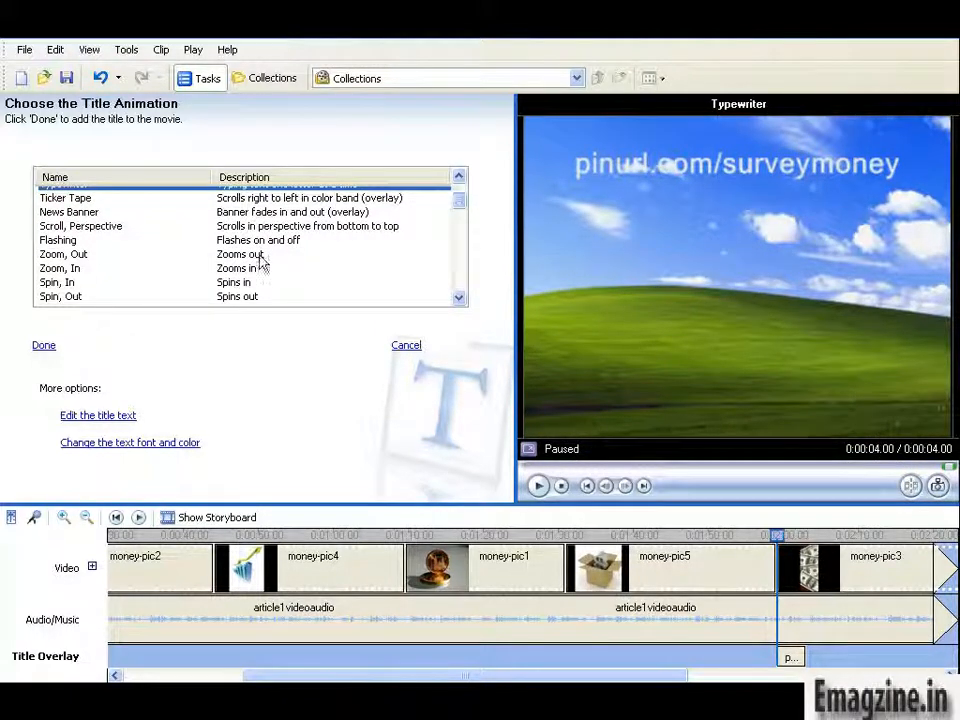
pyautogui.click(78, 256)
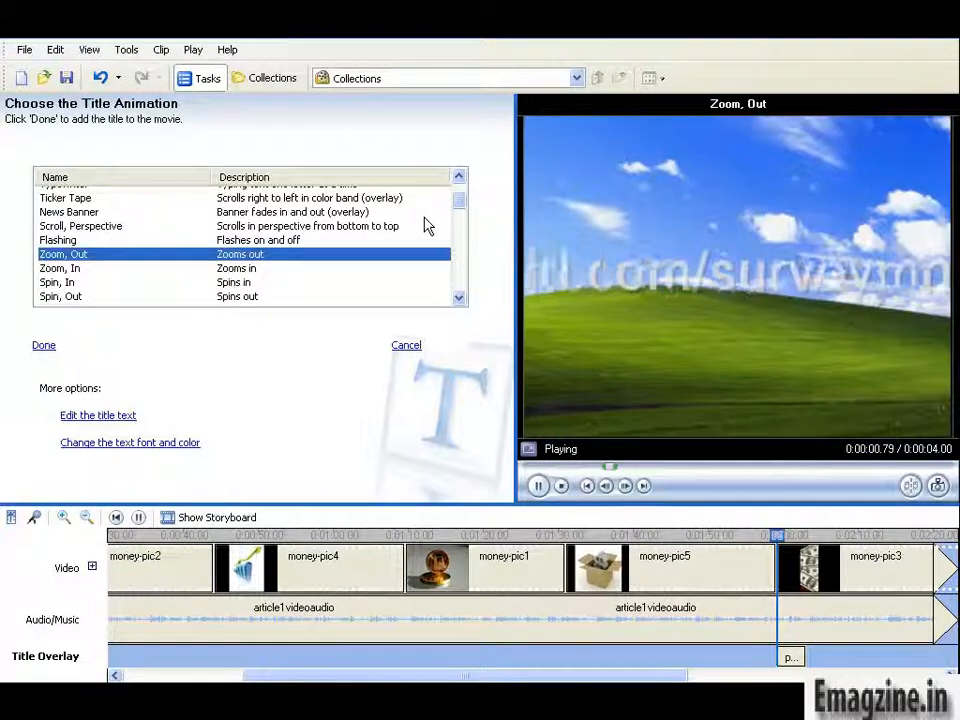
pyautogui.moveTo(461, 204); pyautogui.dragTo(469, 262)
pyautogui.click(274, 274)
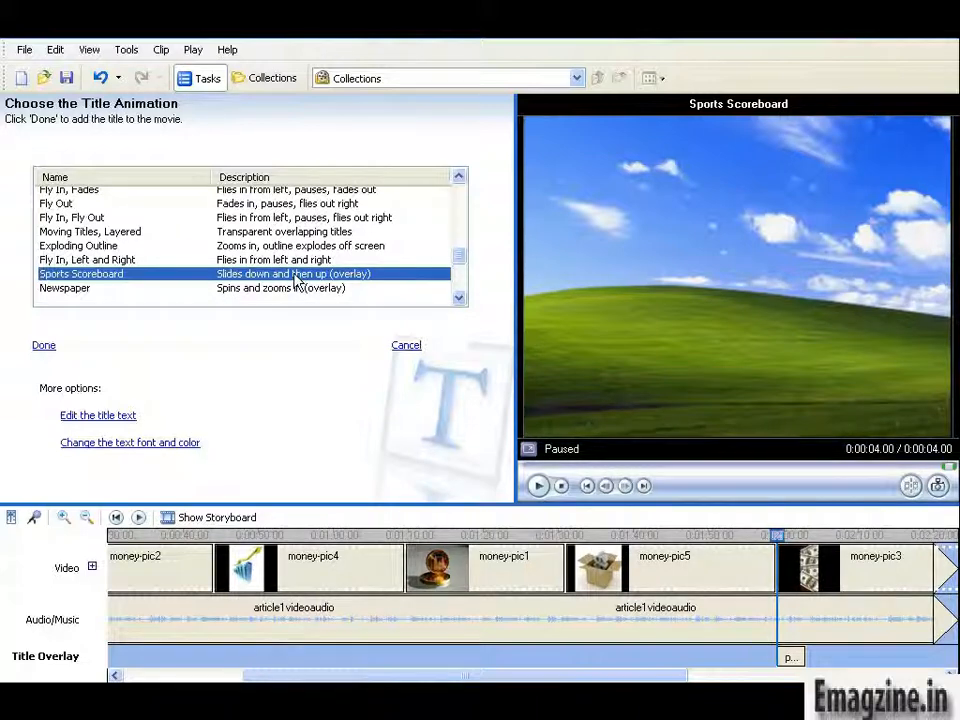
pyautogui.click(43, 346)
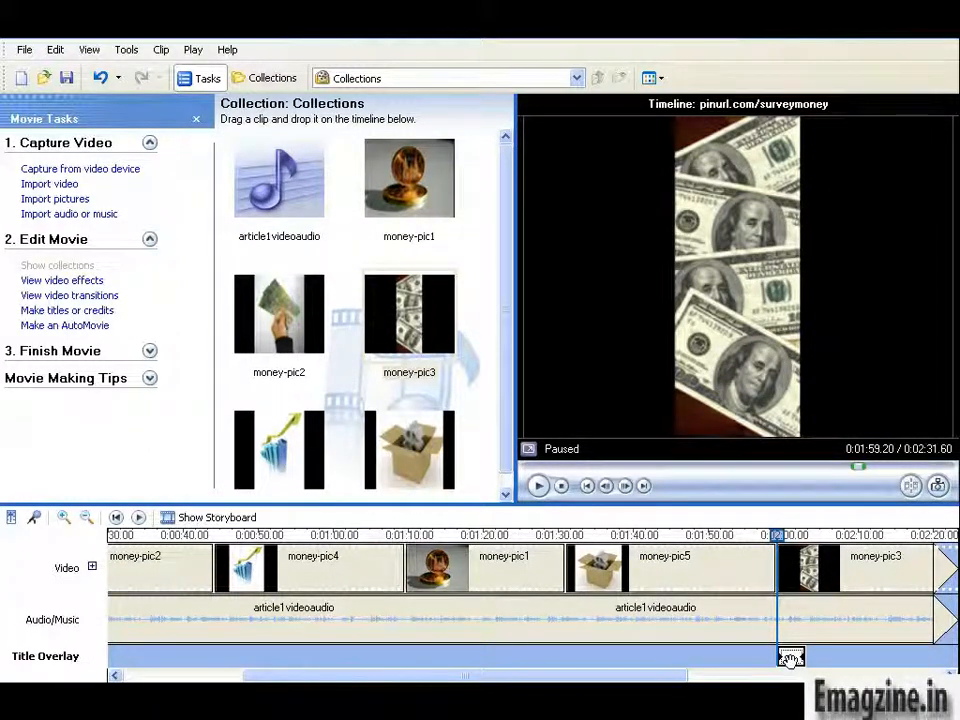
# Step: Move the title overlay clip to the start of the timeline and extend it past the end of the audio to about 2:42
pyautogui.moveTo(790, 656)
pyautogui.mouseDown()
pyautogui.moveTo(675, 677)
pyautogui.moveTo(508, 672)
pyautogui.moveTo(11, 707)
pyautogui.moveTo(96, 667)
pyautogui.moveTo(143, 665)
pyautogui.moveTo(128, 657)
pyautogui.mouseUp()
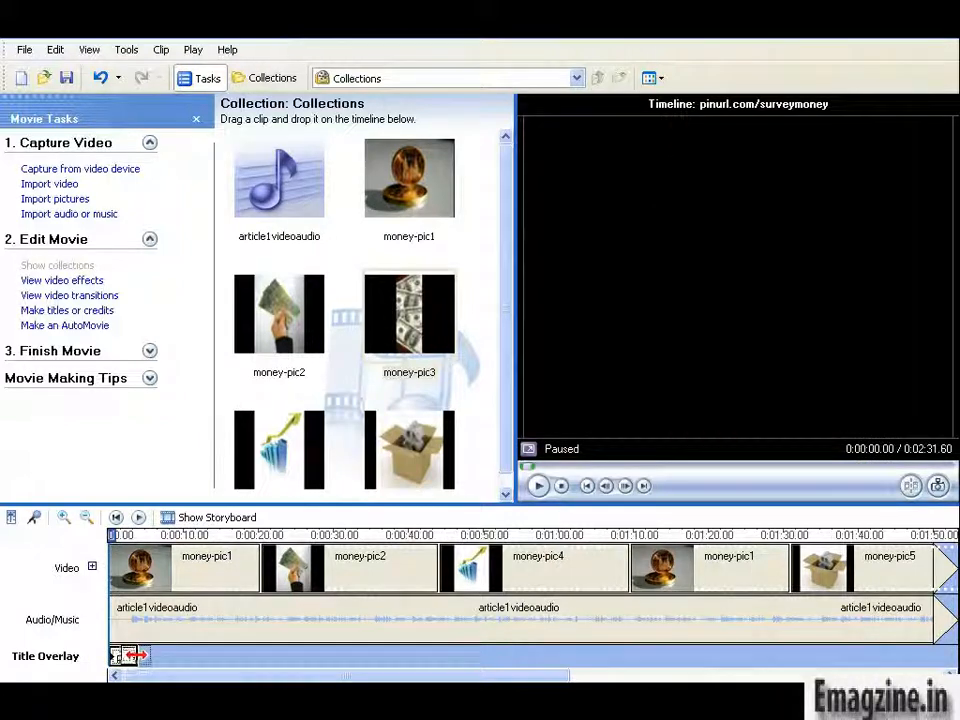
pyautogui.moveTo(270, 651); pyautogui.dragTo(911, 632)
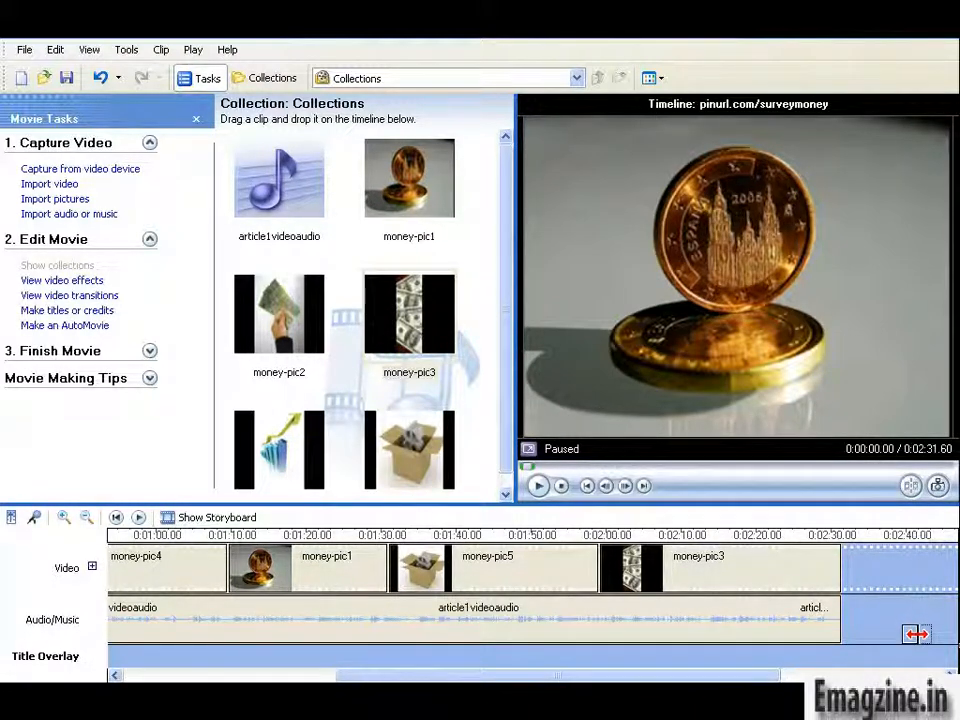
pyautogui.moveTo(919, 637); pyautogui.dragTo(917, 637)
pyautogui.moveTo(760, 676); pyautogui.dragTo(530, 678)
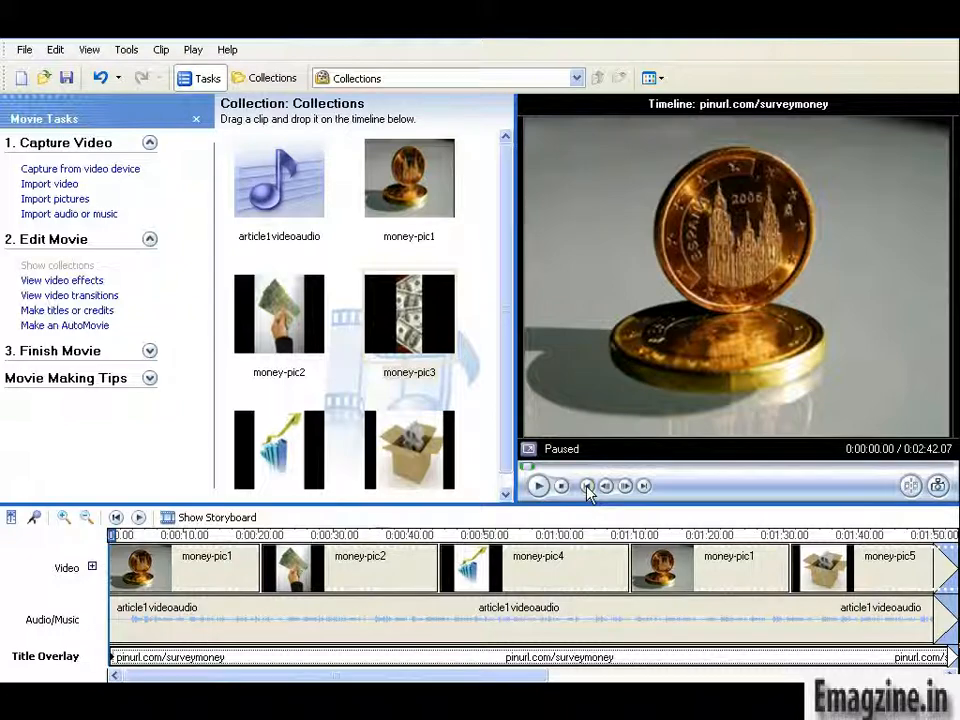
# Step: Play the movie from the beginning and again from about 1:26 to check the title over the pictures
pyautogui.click(538, 486)
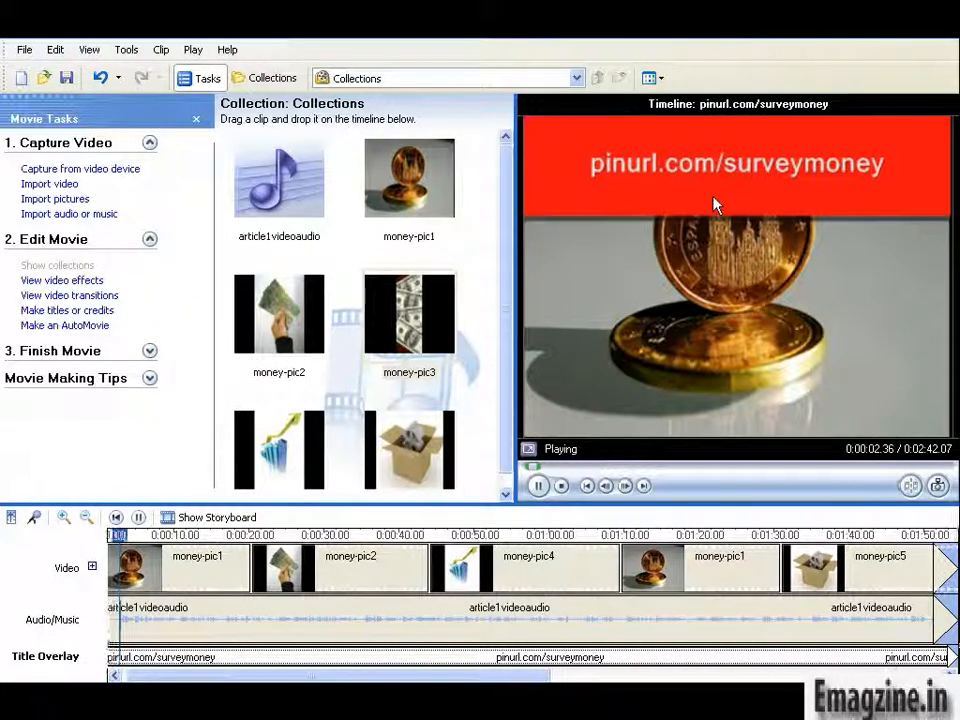
pyautogui.click(538, 487)
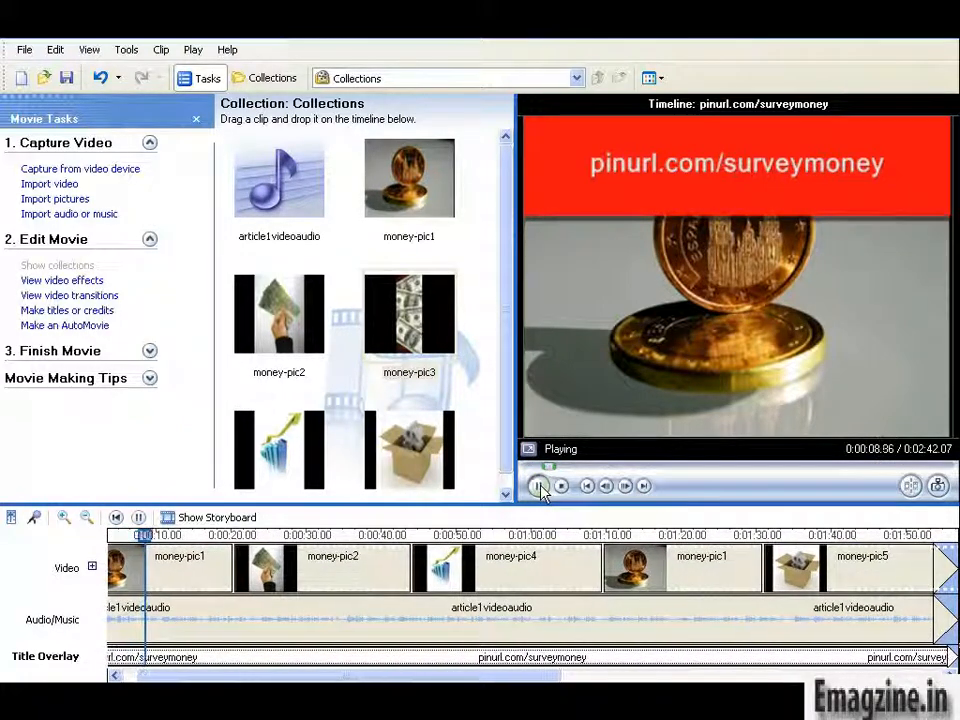
pyautogui.moveTo(147, 535); pyautogui.dragTo(743, 561)
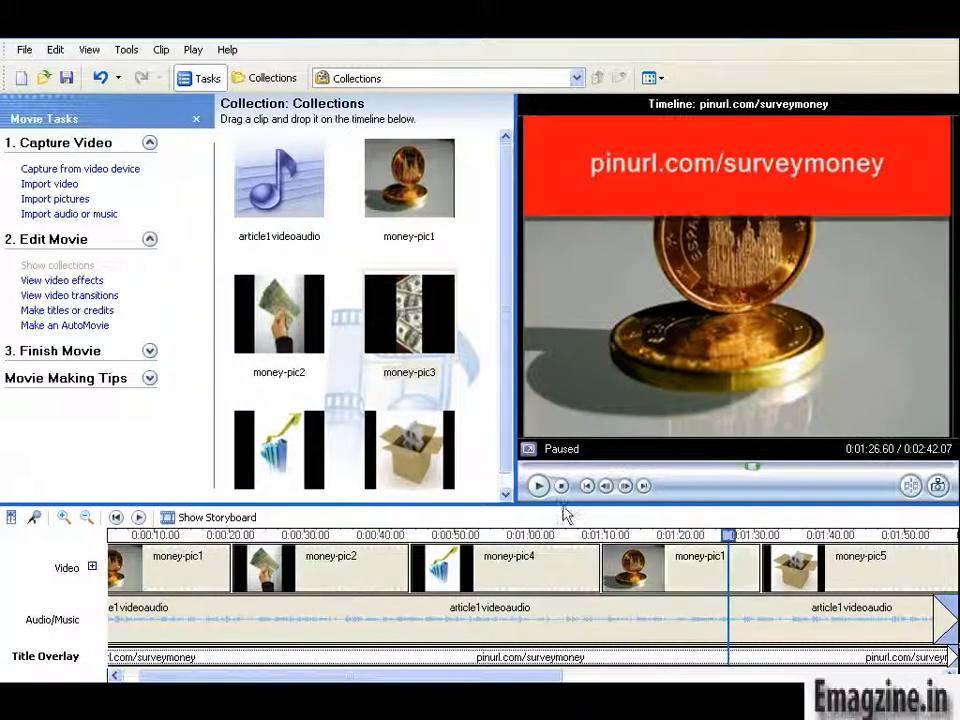
pyautogui.click(537, 486)
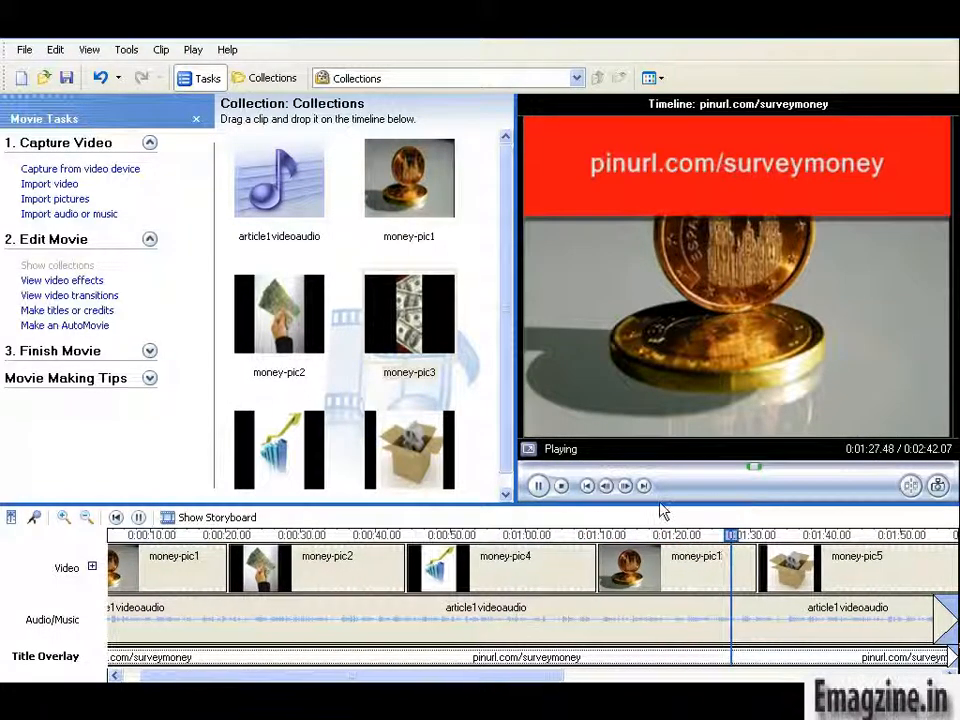
pyautogui.click(540, 486)
# Step: Play the movie from about 2:29 to its end and inspect where the title overlay finishes on the timeline
pyautogui.moveTo(383, 677); pyautogui.dragTo(536, 679)
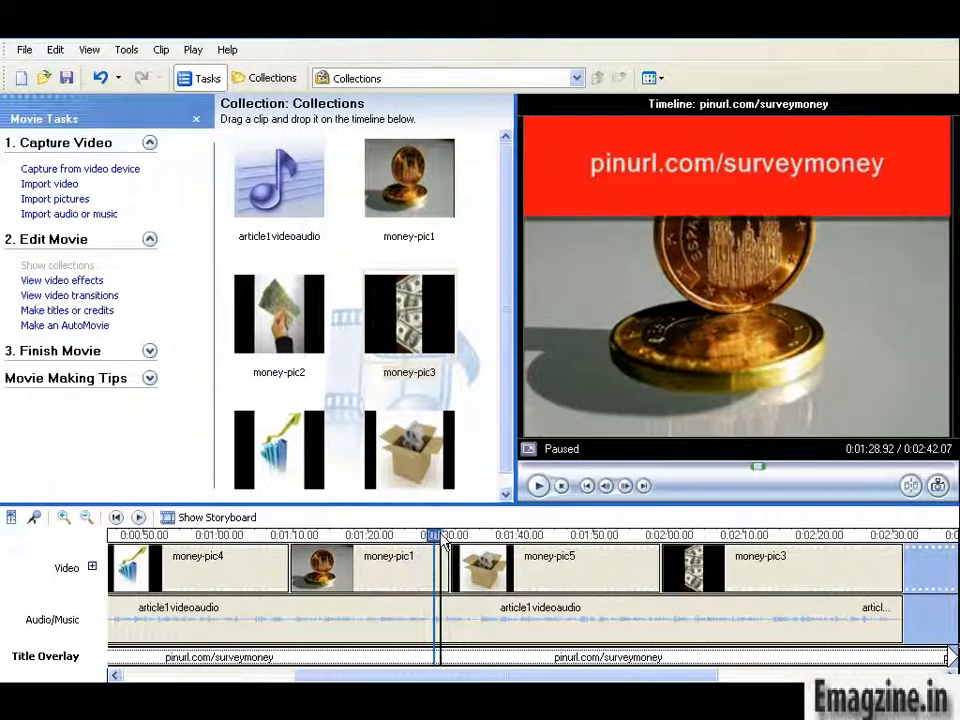
pyautogui.moveTo(862, 537); pyautogui.dragTo(890, 582)
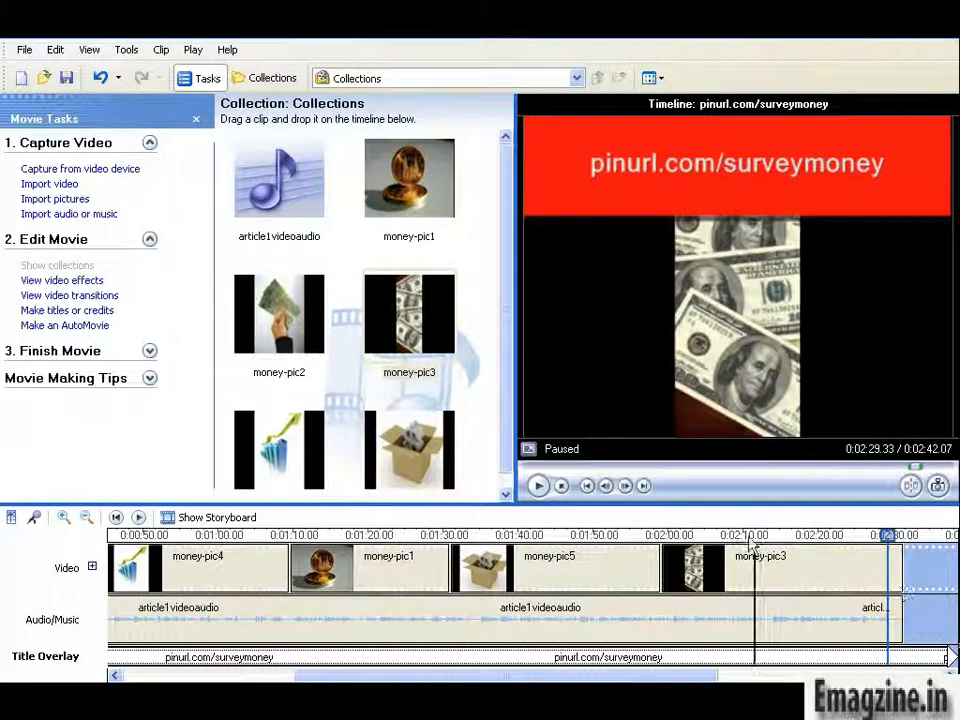
pyautogui.click(537, 485)
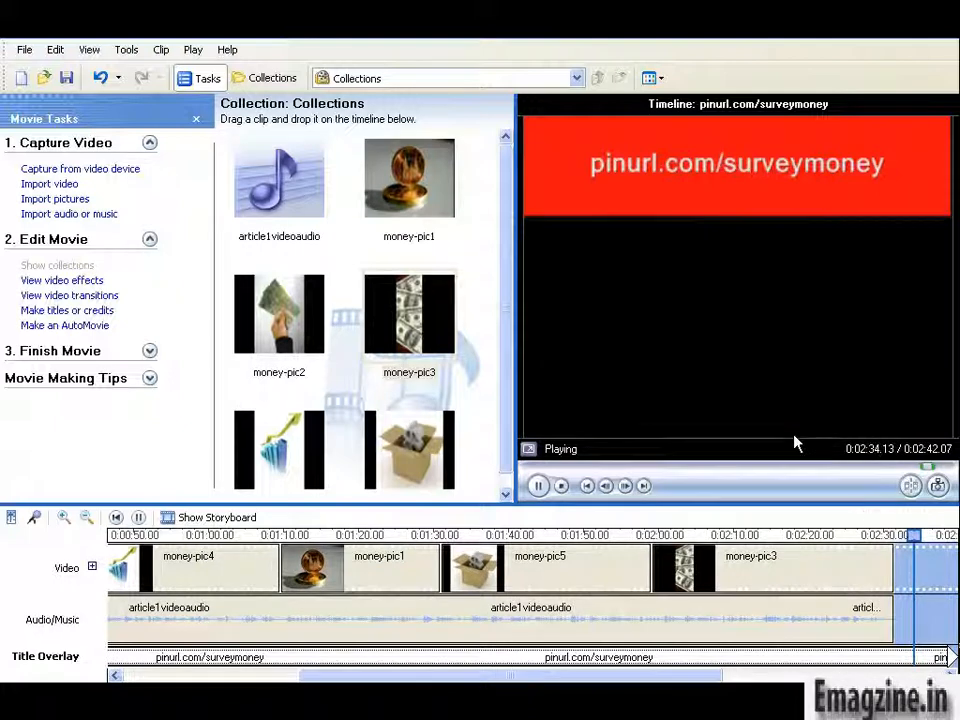
pyautogui.moveTo(671, 677); pyautogui.dragTo(785, 679)
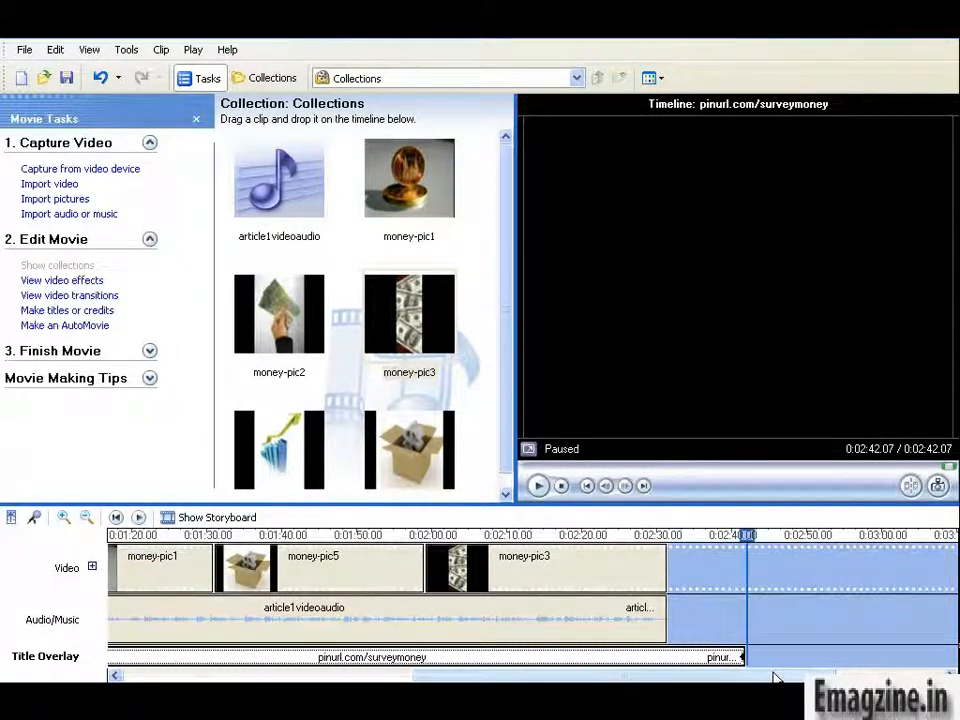
pyautogui.moveTo(773, 676); pyautogui.dragTo(484, 676)
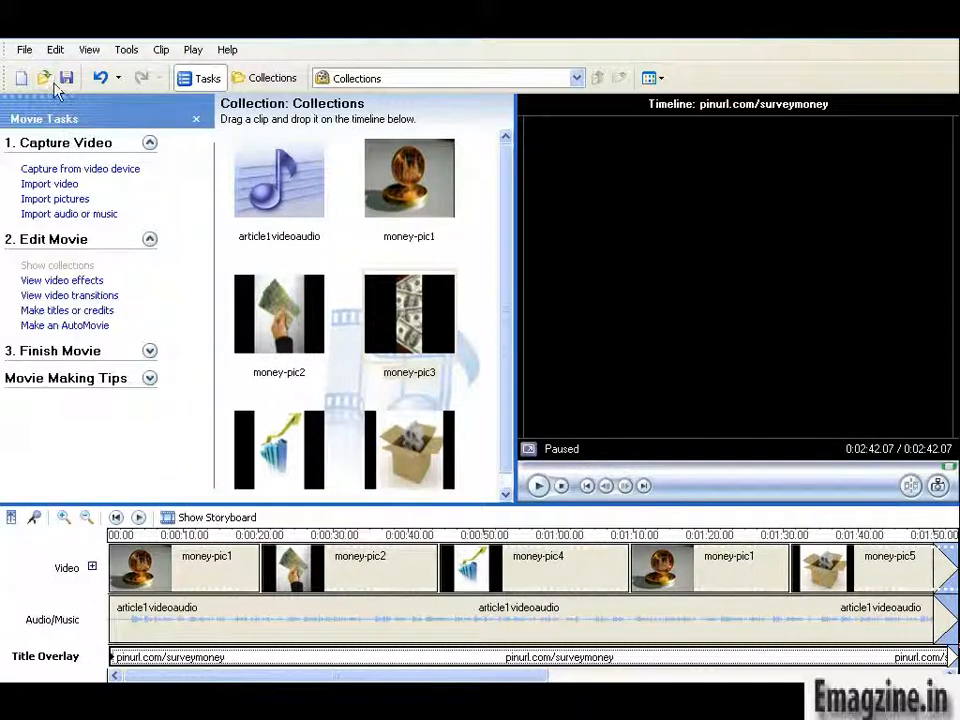
# Step: Start saving the finished movie to the computer
pyautogui.click(150, 351)
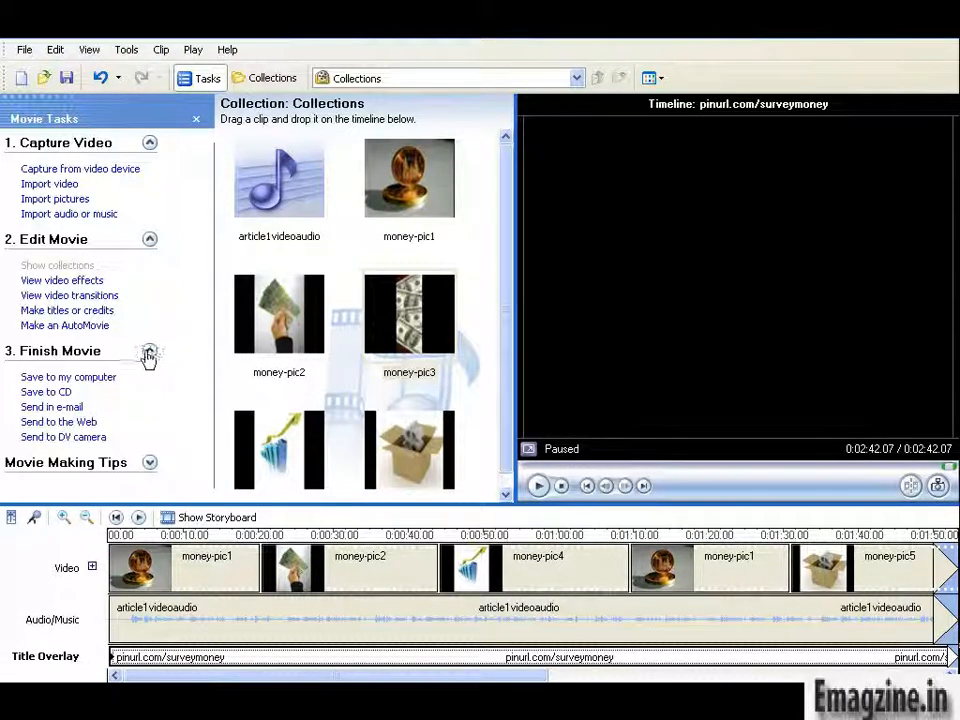
pyautogui.click(76, 378)
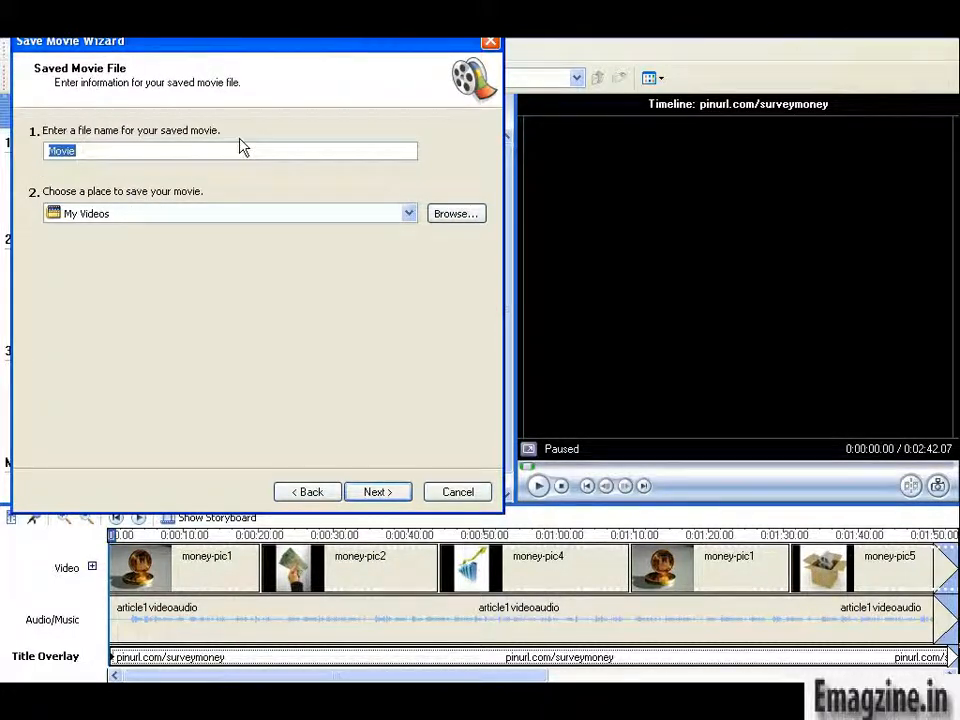
pyautogui.click(450, 214)
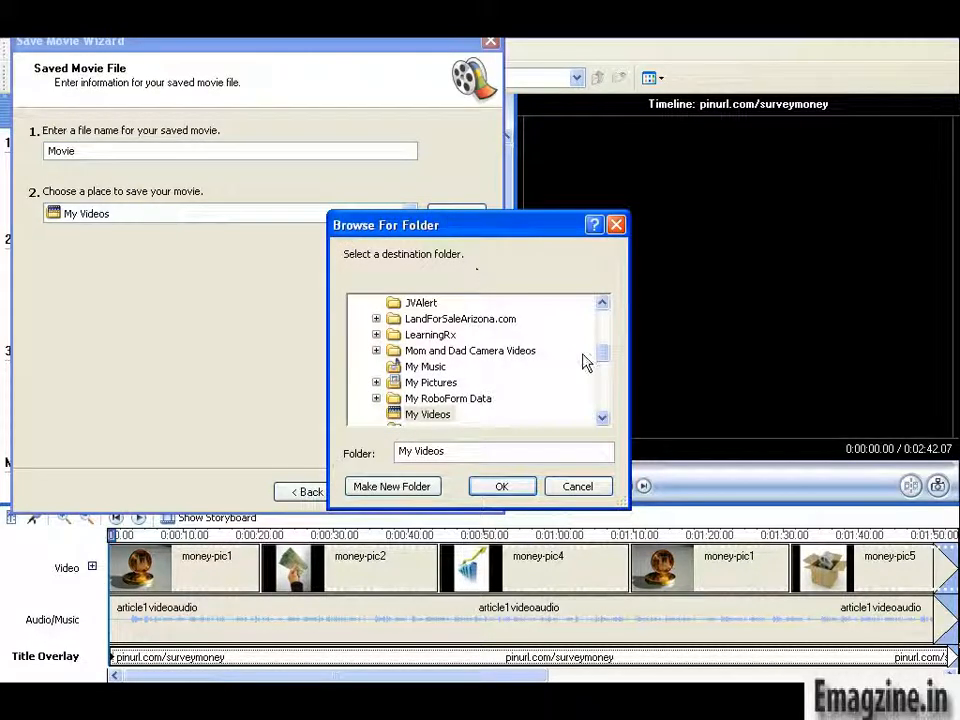
pyautogui.moveTo(605, 355); pyautogui.dragTo(606, 285)
pyautogui.click(616, 224)
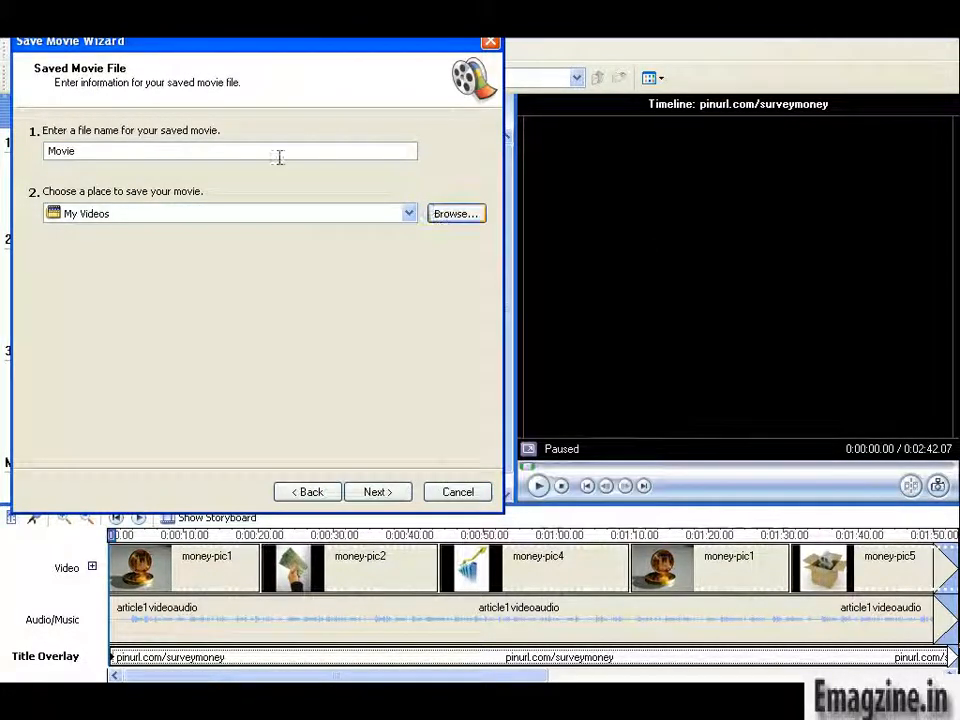
# Step: Name the saved movie file paidsurveysforcashvideo1 and continue to the movie settings
pyautogui.doubleClick(118, 150)
pyautogui.write('p')
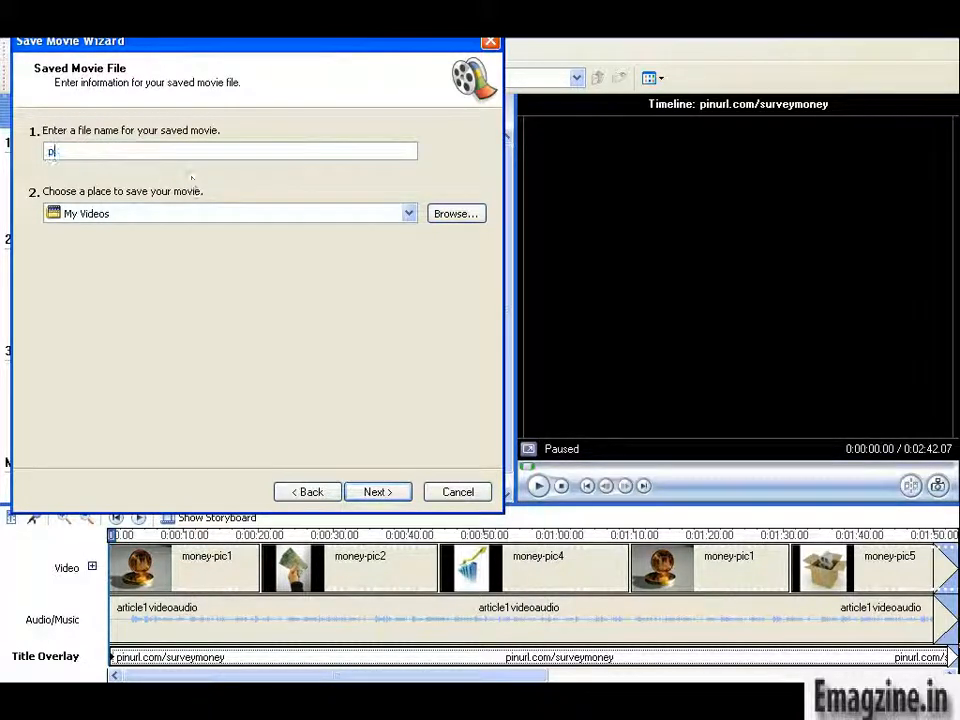
pyautogui.write('inudsu')
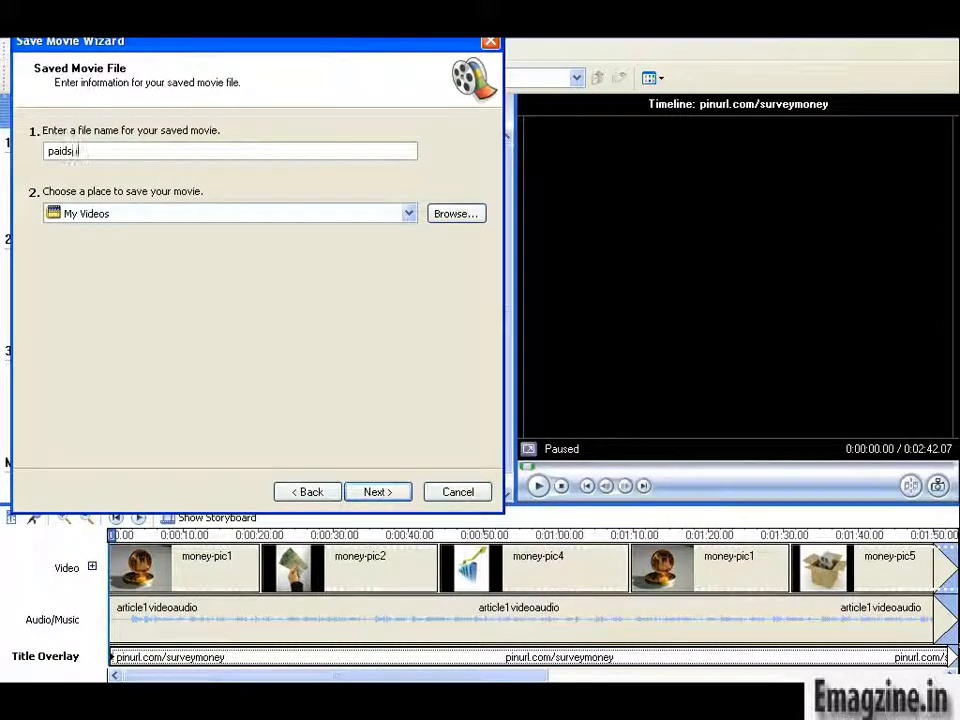
pyautogui.write('rveysorcashvideo1')
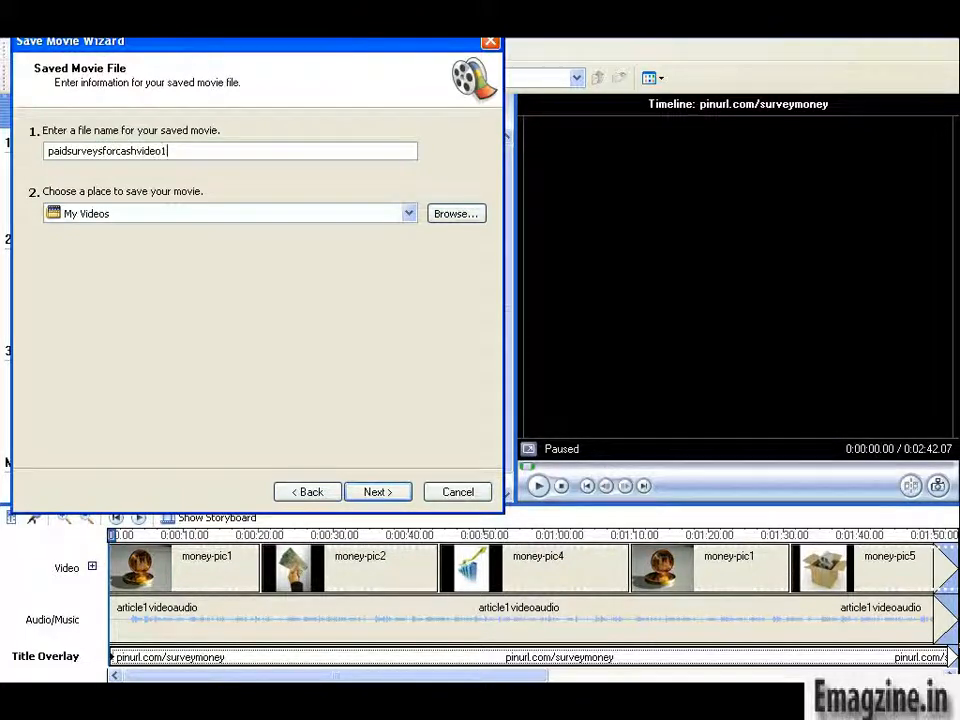
pyautogui.click(388, 491)
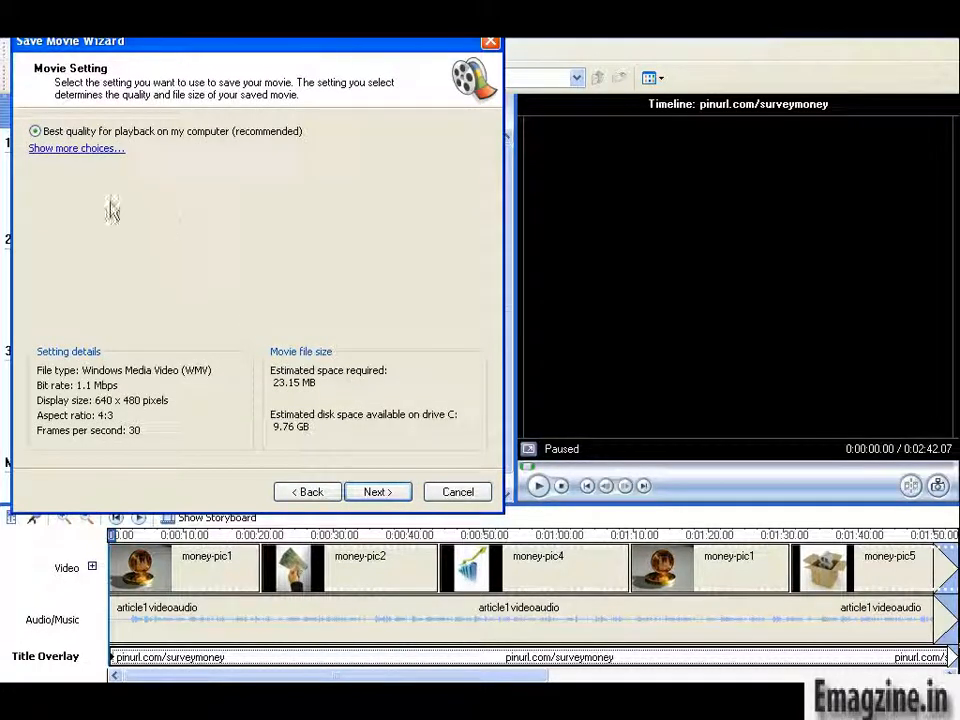
# Step: Show more quality choices, try High quality video (large), and return to Best quality for playback on my computer
pyautogui.click(52, 150)
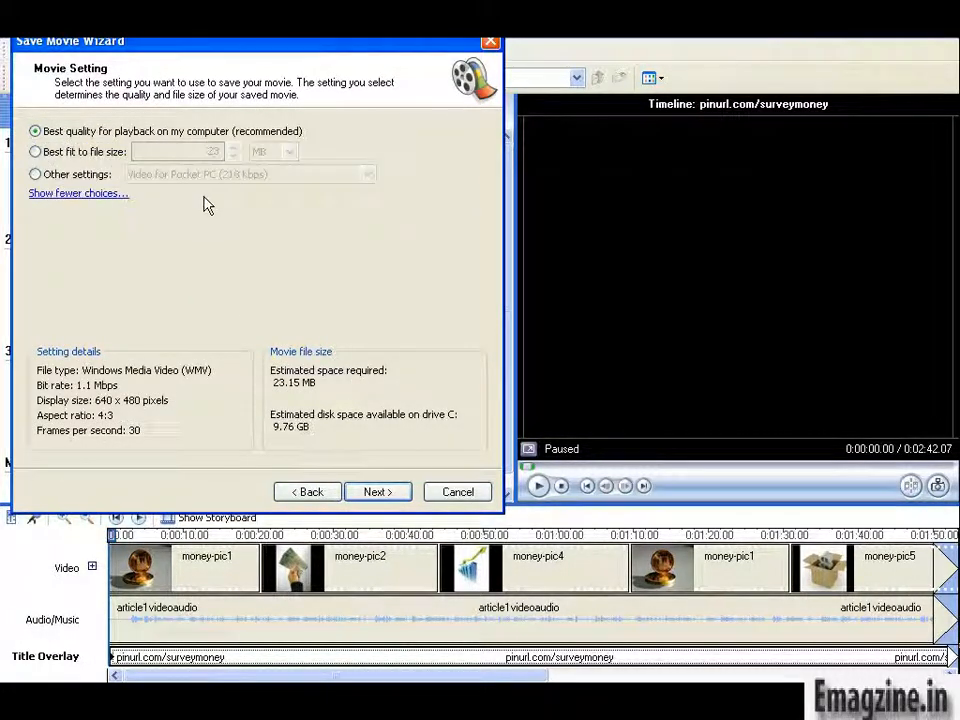
pyautogui.click(36, 175)
pyautogui.click(358, 176)
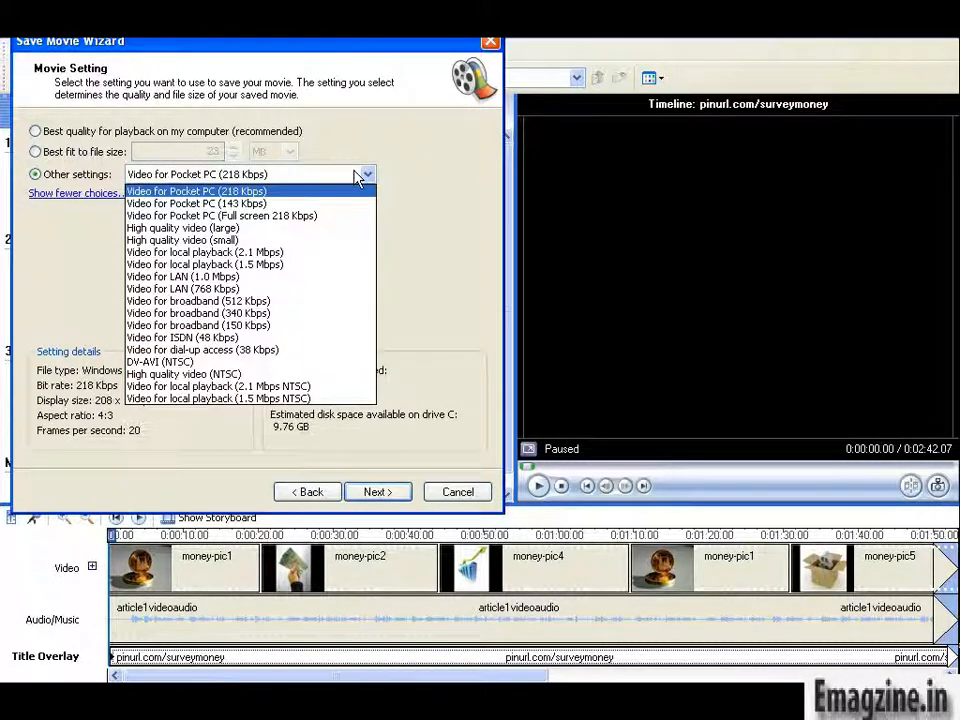
pyautogui.click(315, 229)
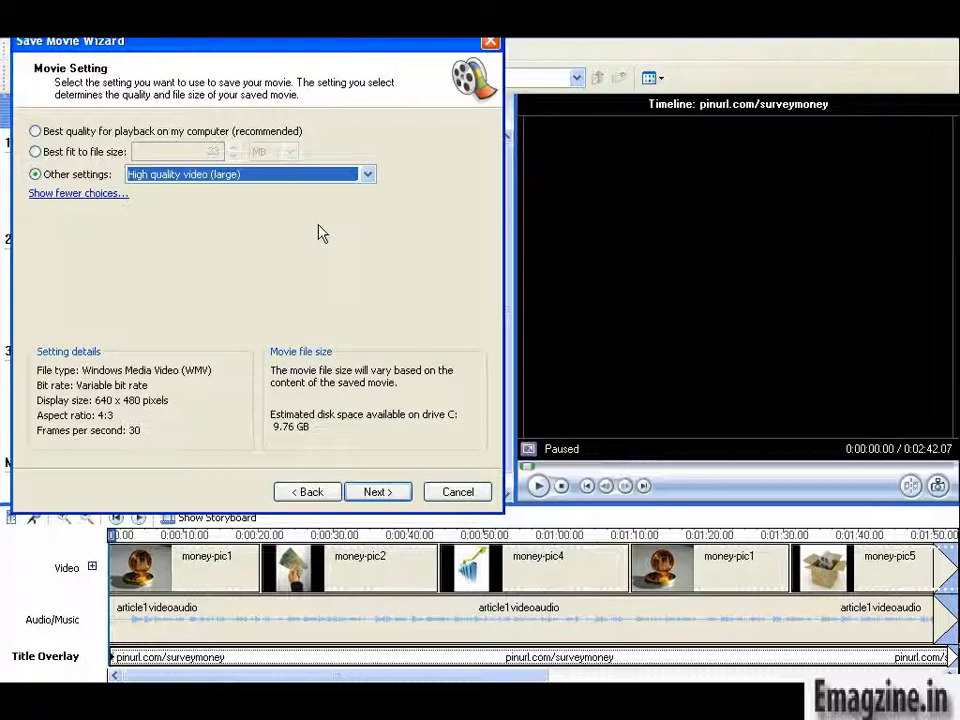
pyautogui.click(37, 133)
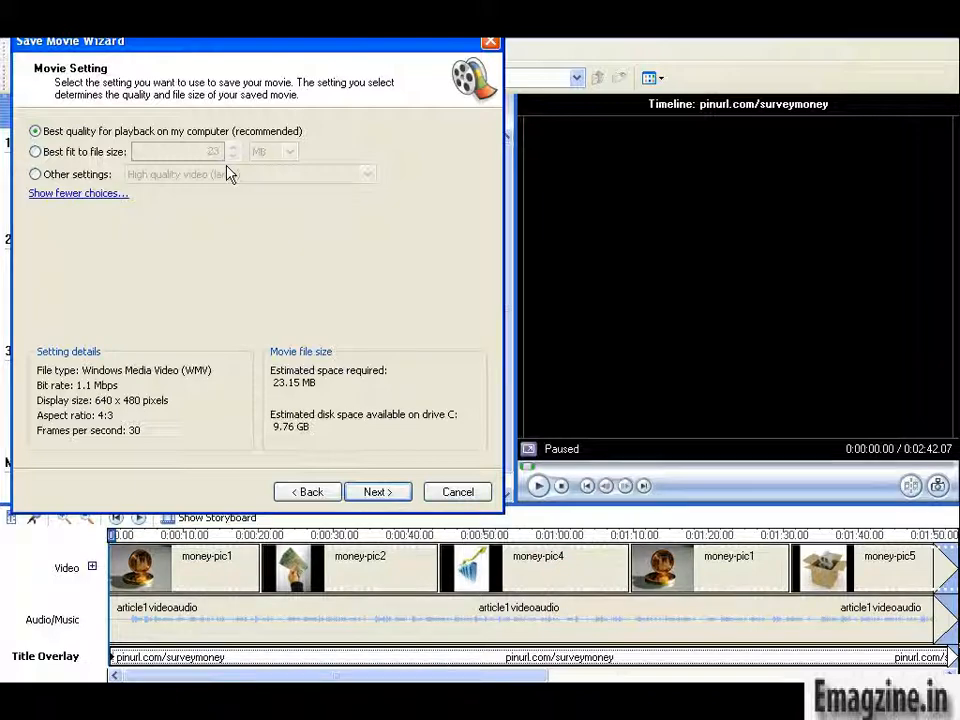
# Step: Save the movie with the chosen setting and finish the wizard with playing the movie on completion turned off
pyautogui.click(377, 494)
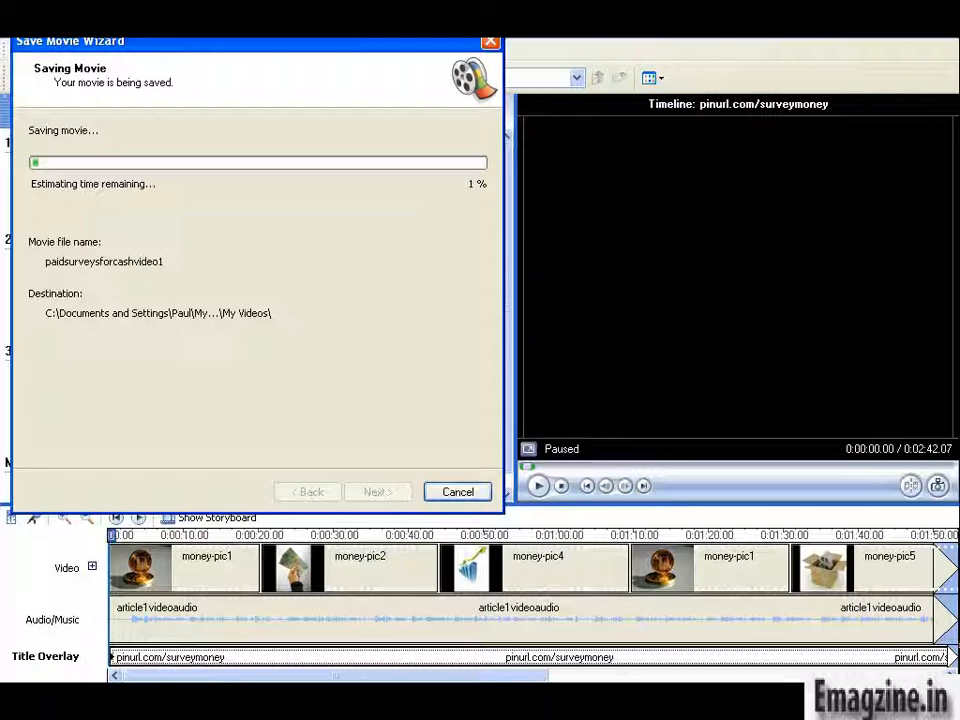
pyautogui.rightClick(797, 597)
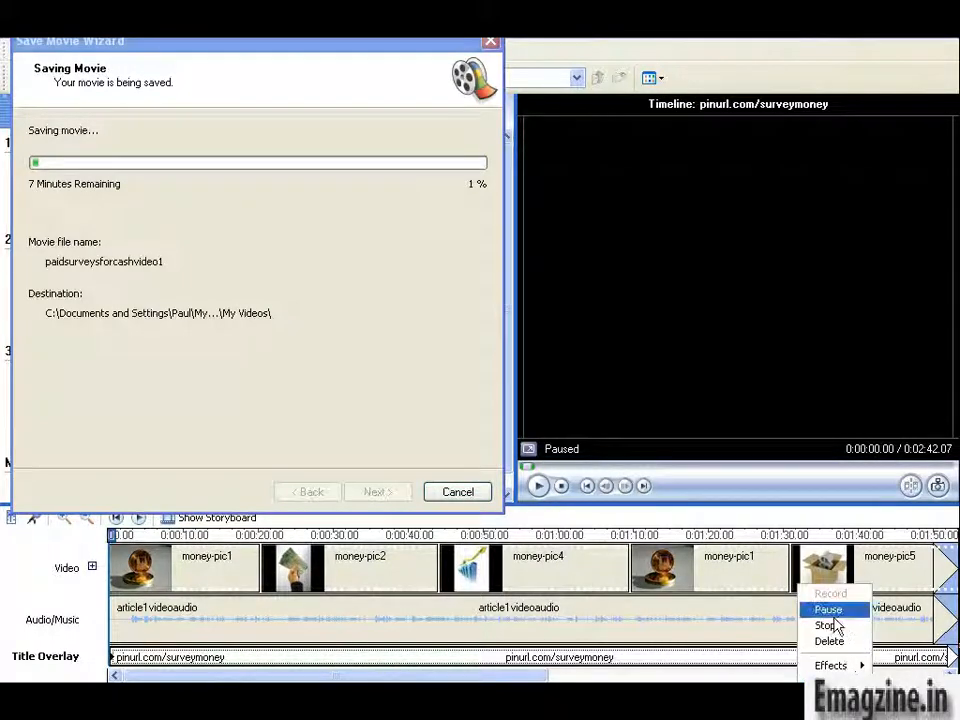
pyautogui.click(827, 608)
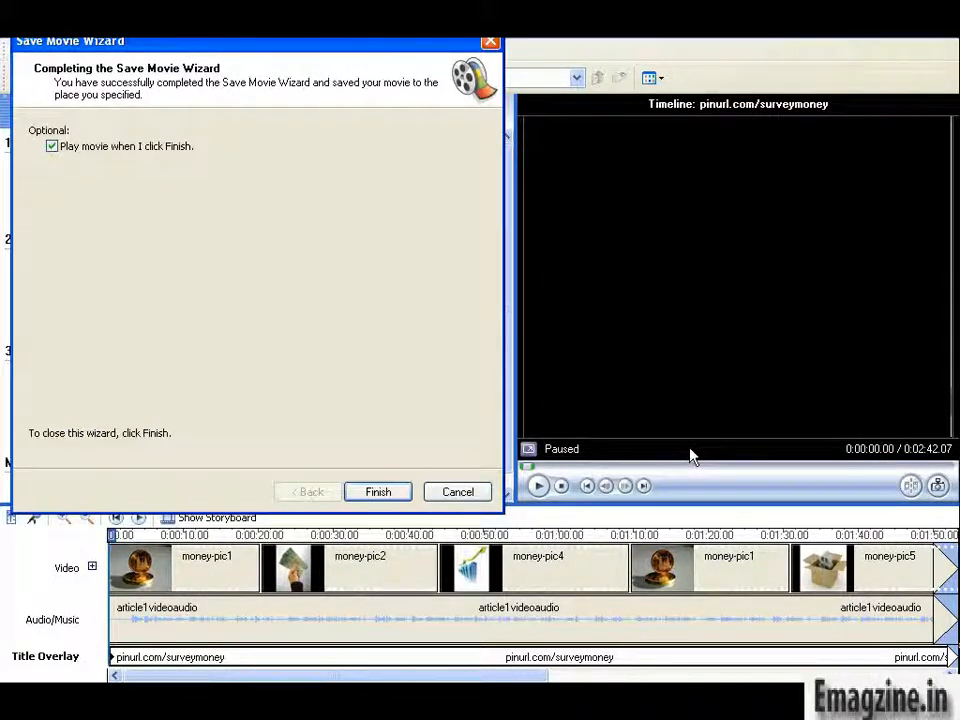
pyautogui.click(58, 148)
pyautogui.click(372, 491)
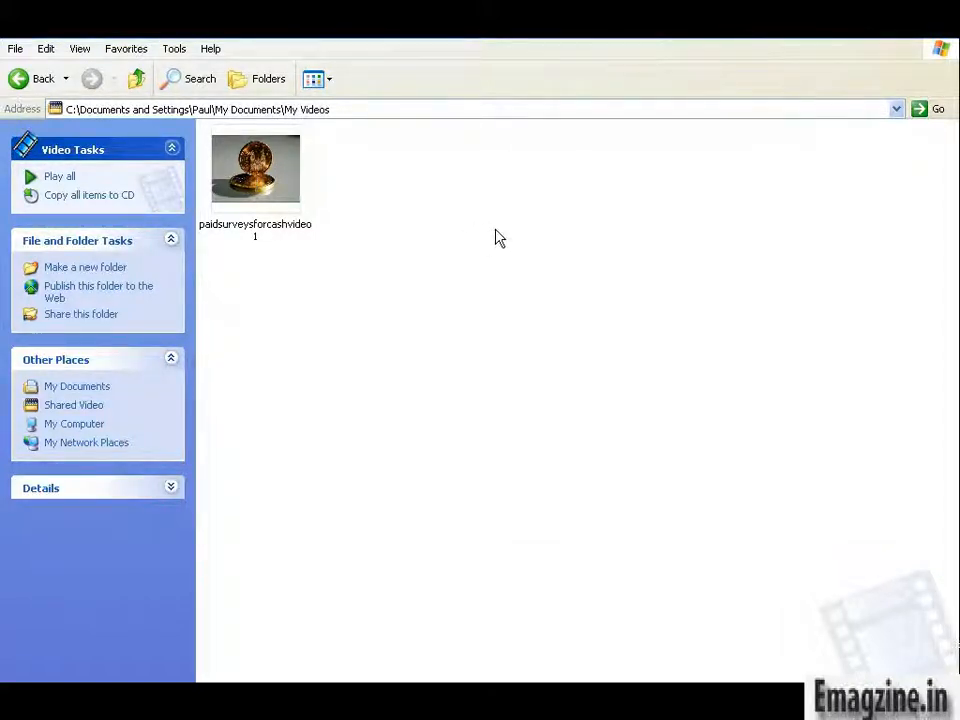
# Step: Open paidsurveysforcashvideo1 from the My Videos folder in Windows Media Player, play a few seconds, and close the player
pyautogui.rightClick(255, 166)
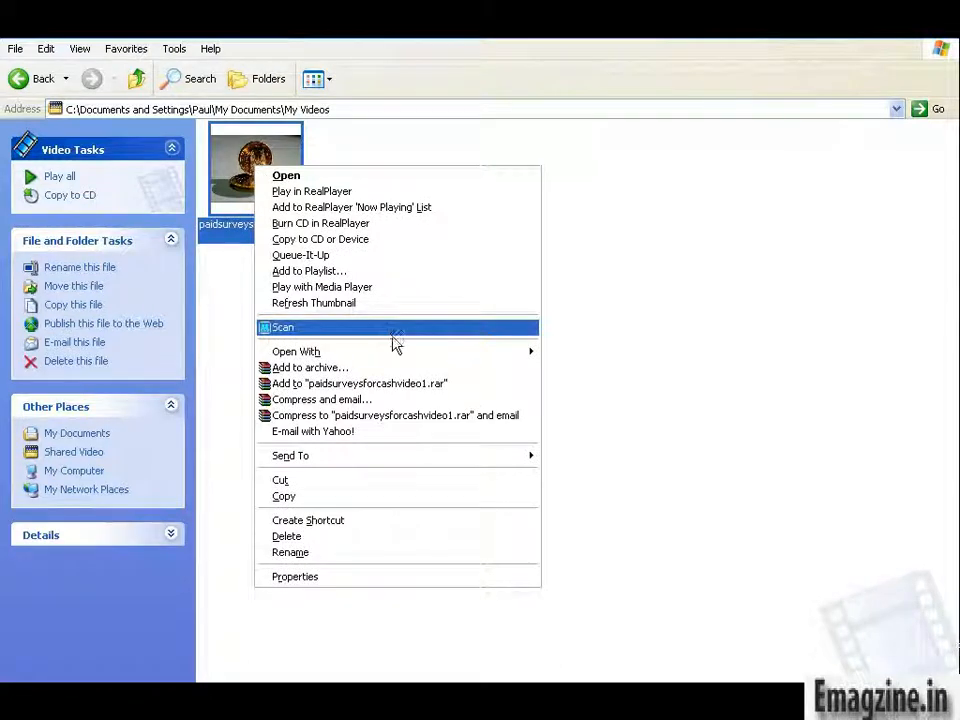
pyautogui.moveTo(403, 357)
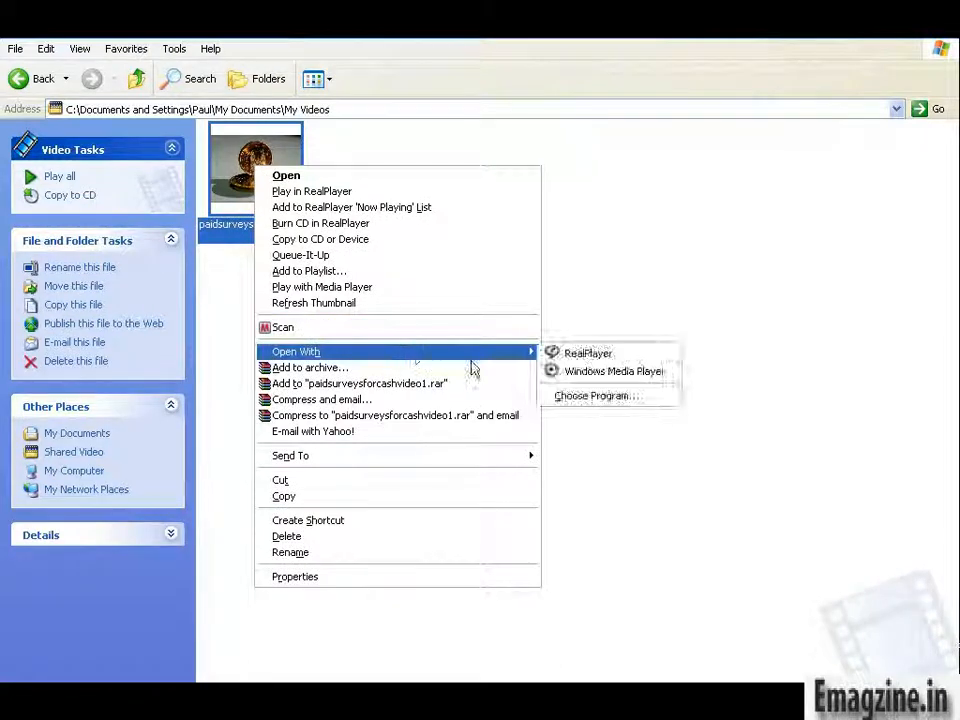
pyautogui.click(682, 371)
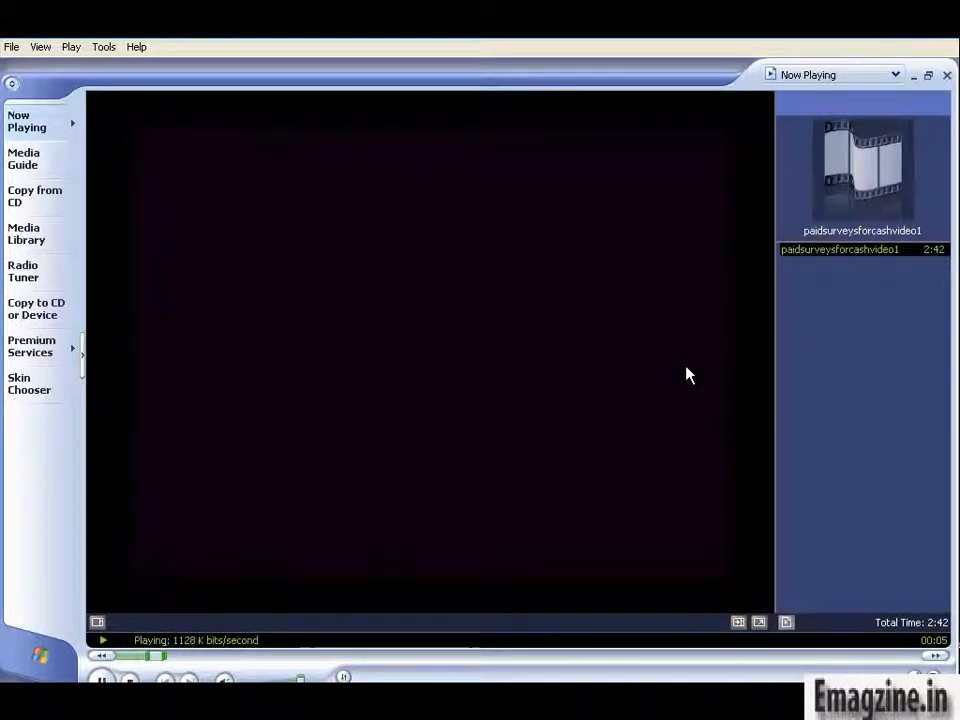
pyautogui.click(101, 679)
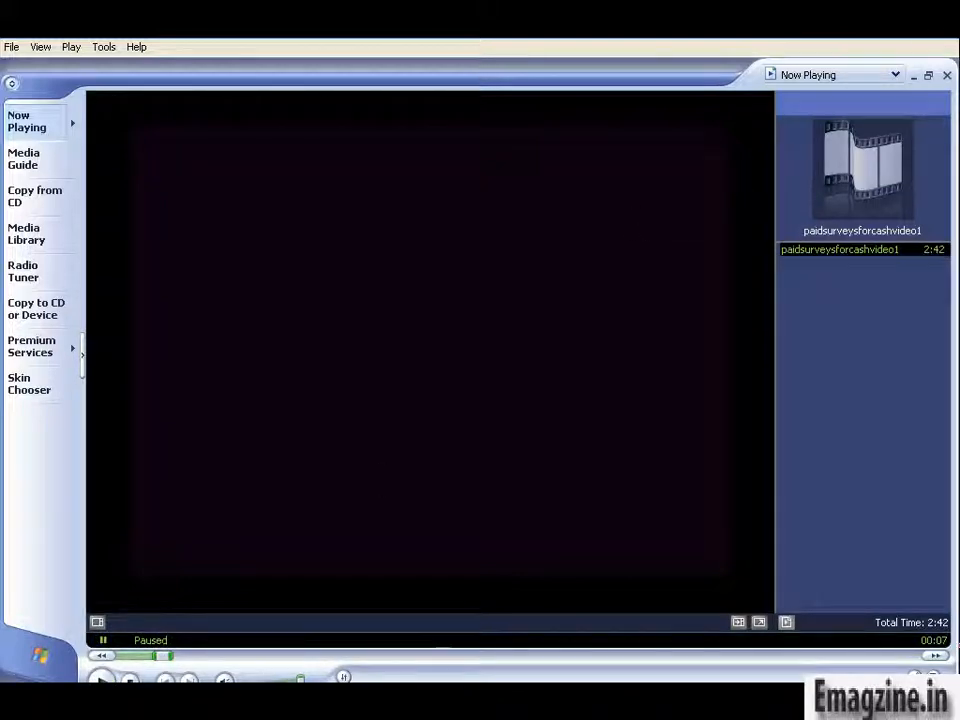
pyautogui.click(947, 42)
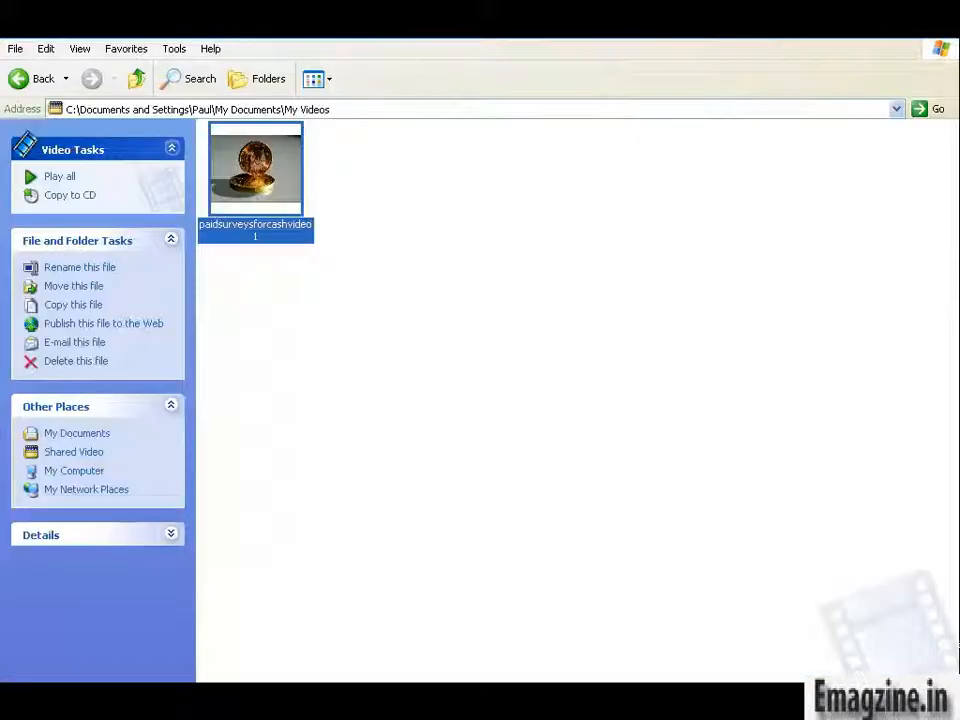
pyautogui.click(280, 287)
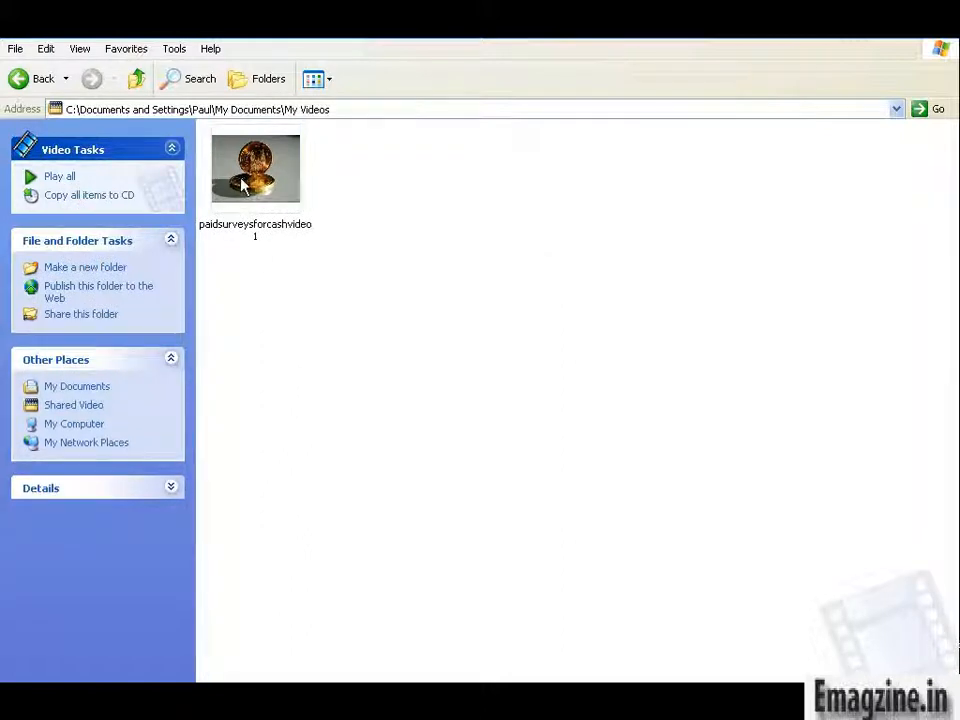